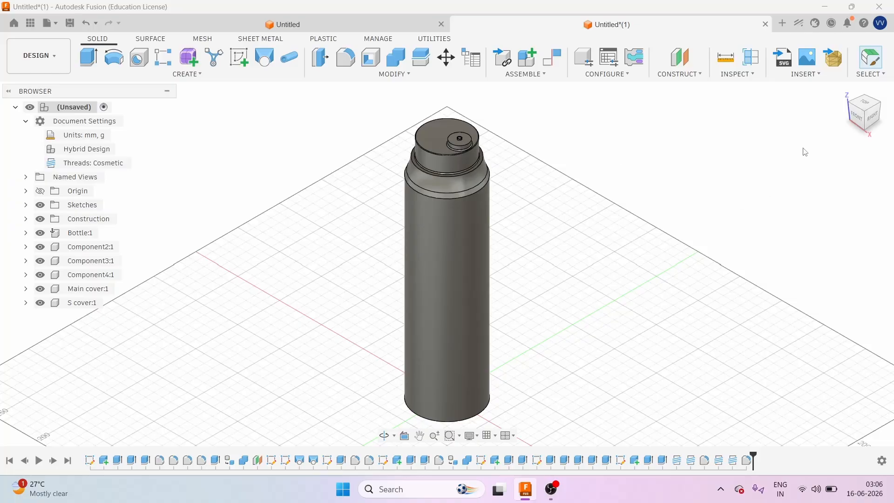
drag(860, 124, 862, 124)
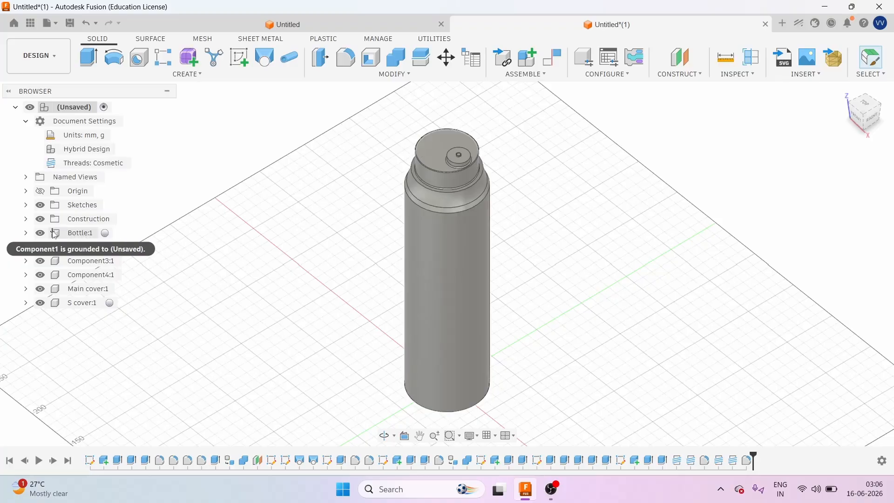
right_click(79, 234)
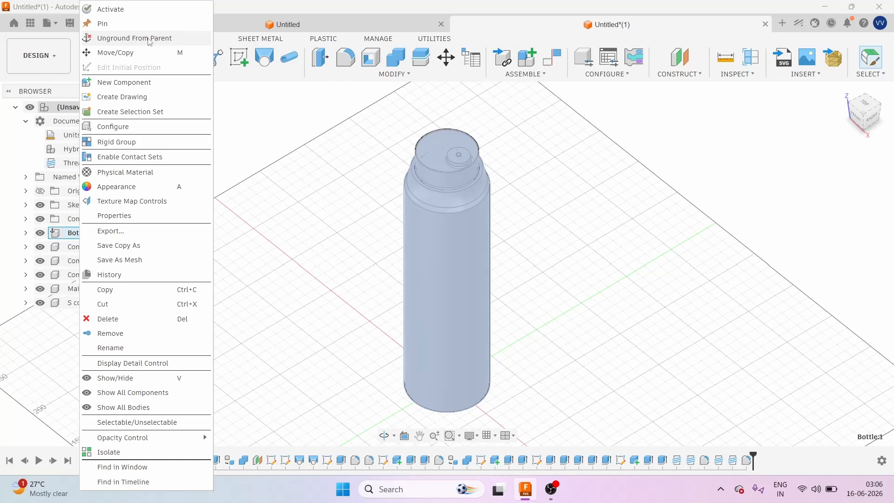
click(282, 167)
scroll(493, 189, down, 2)
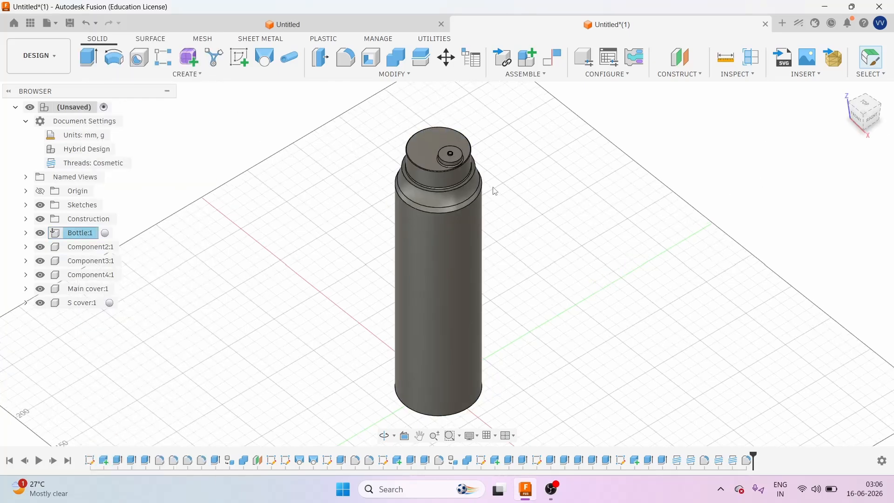
drag(861, 128, 868, 120)
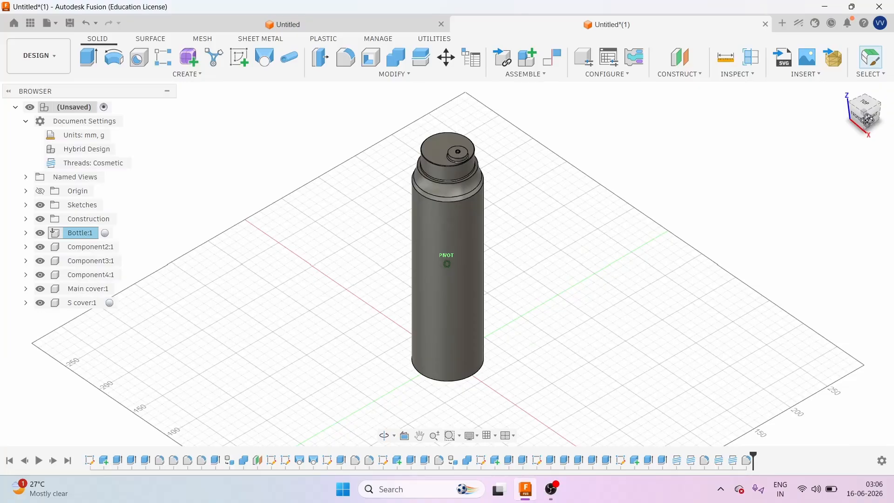
Assign the Stainless Steel physical material from the Fusion Material Library to the bottle body
click(395, 75)
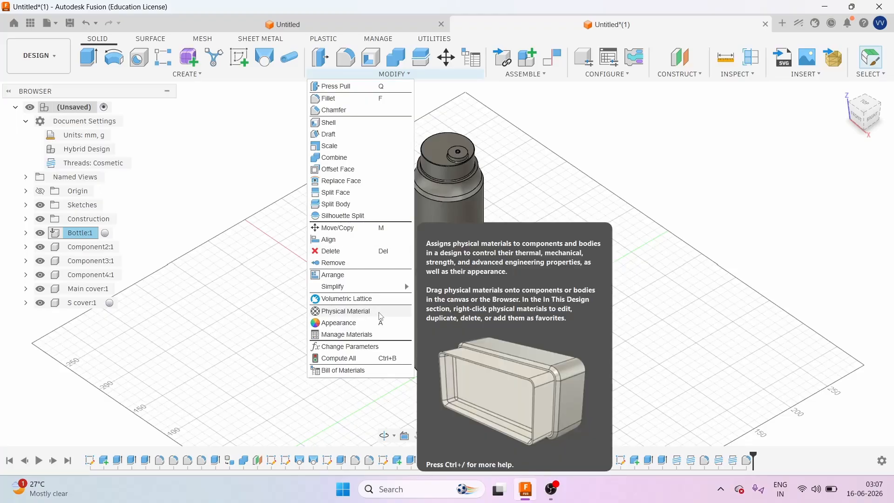
click(379, 311)
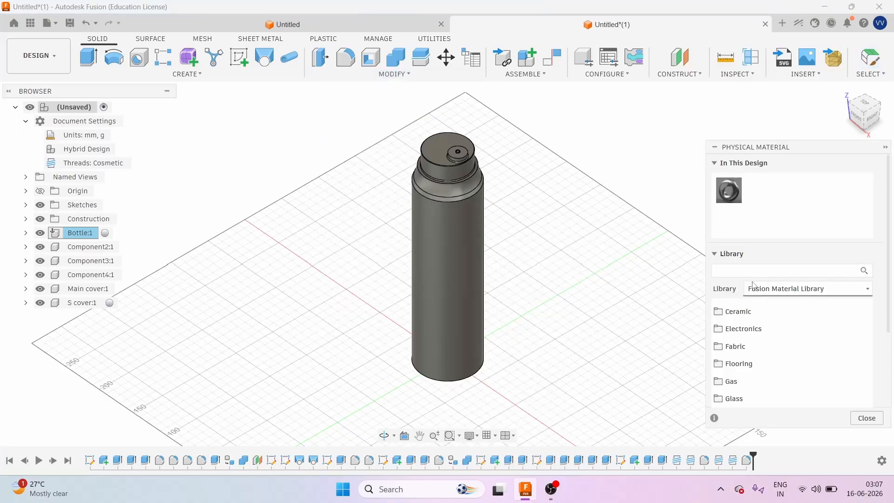
click(727, 269)
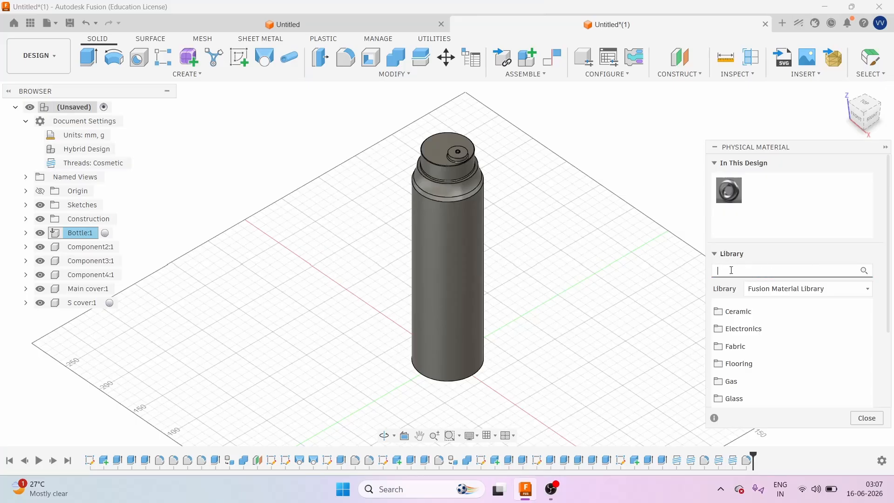
text(St)
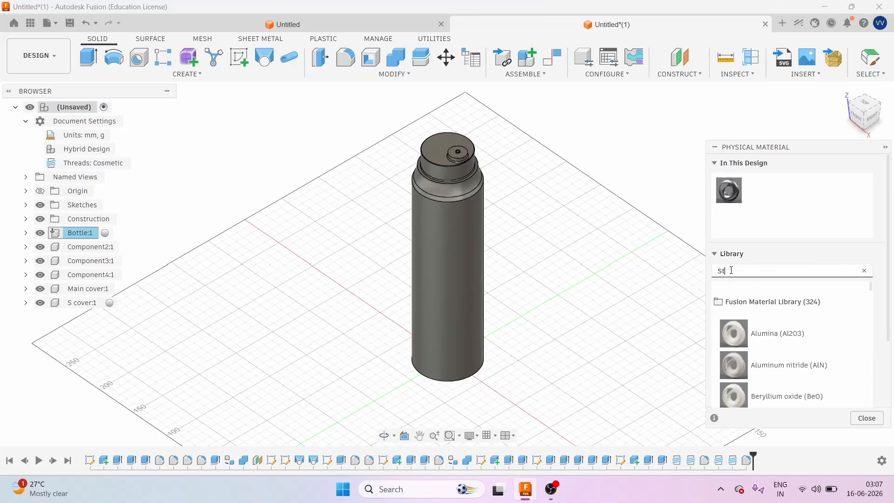
text(ainless s)
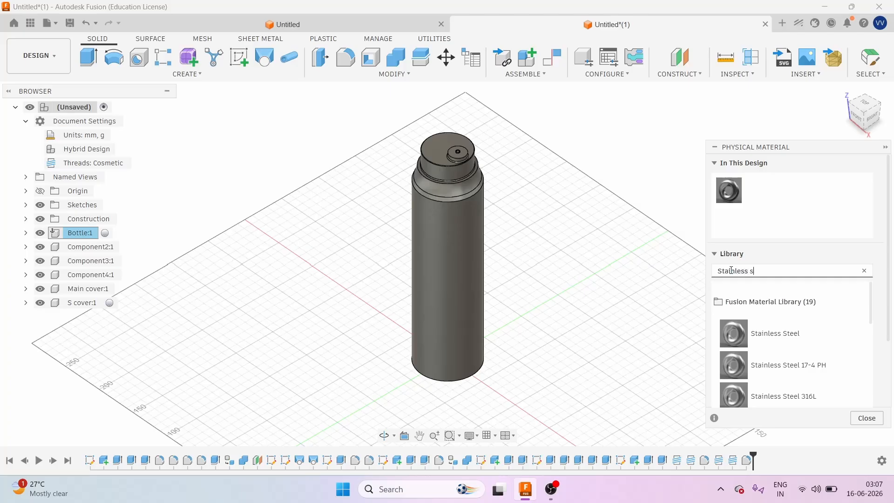
text(tel)
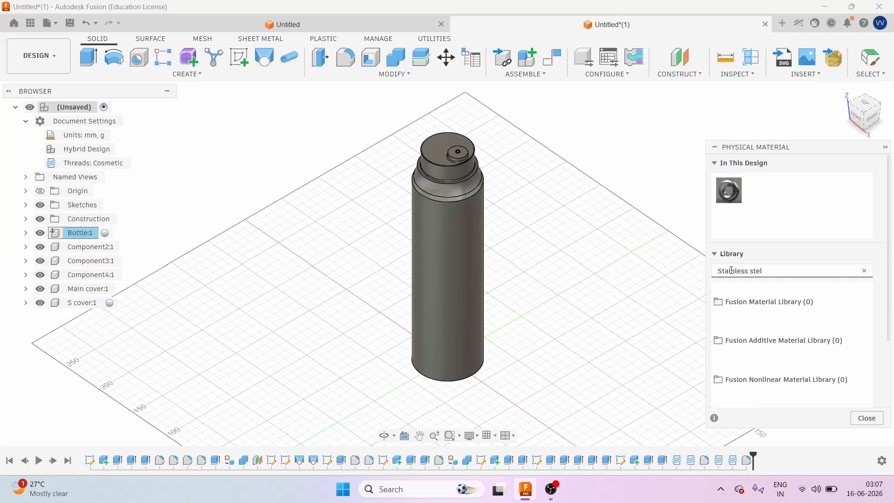
text(e)
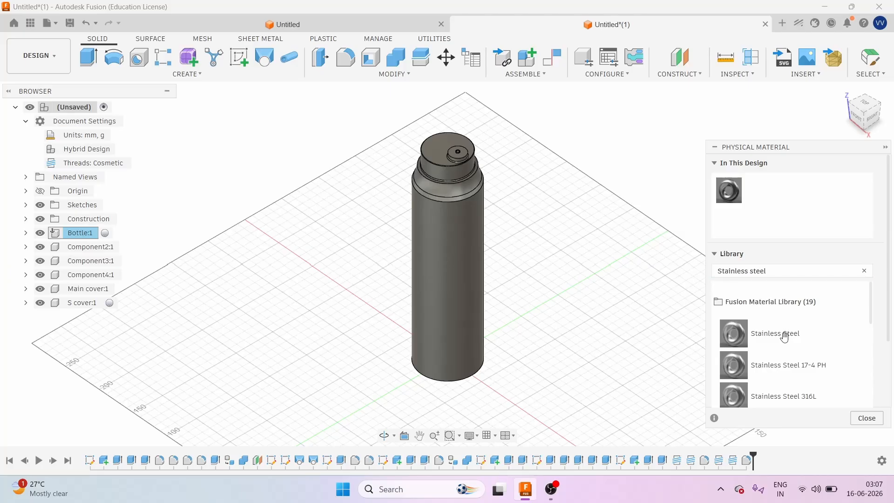
drag(785, 335, 436, 265)
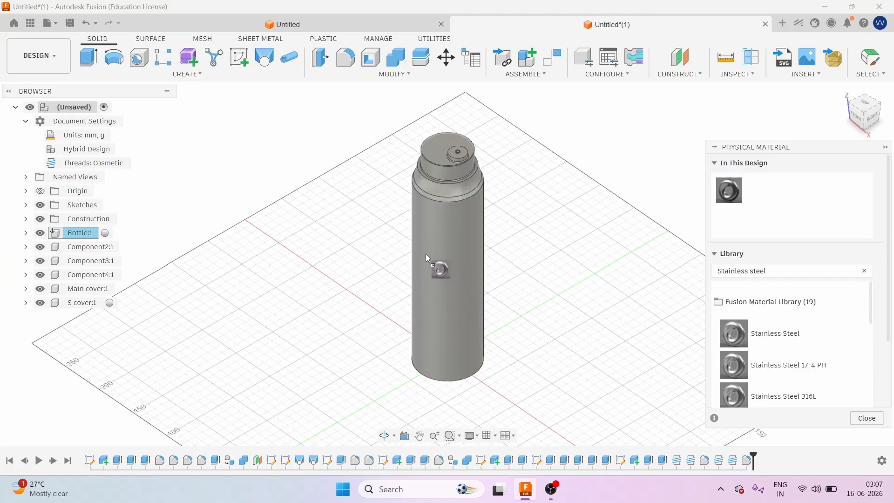
drag(423, 280, 423, 279)
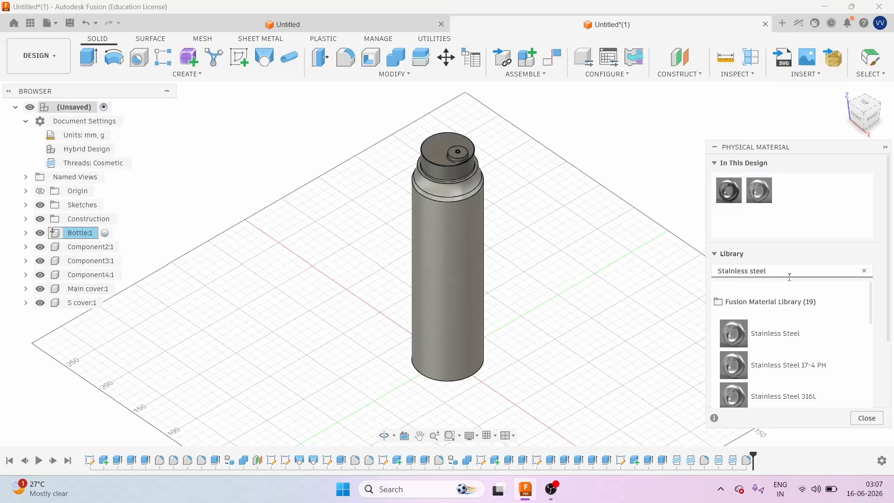
Find Polypropylene in the physical material library, hide the Bottle component and assign the material to the main cover
drag(768, 272, 704, 270)
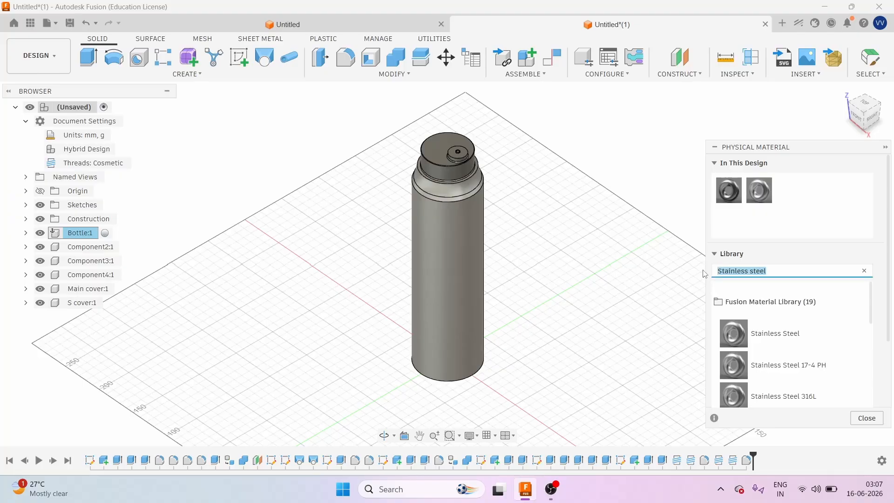
text(Pol)
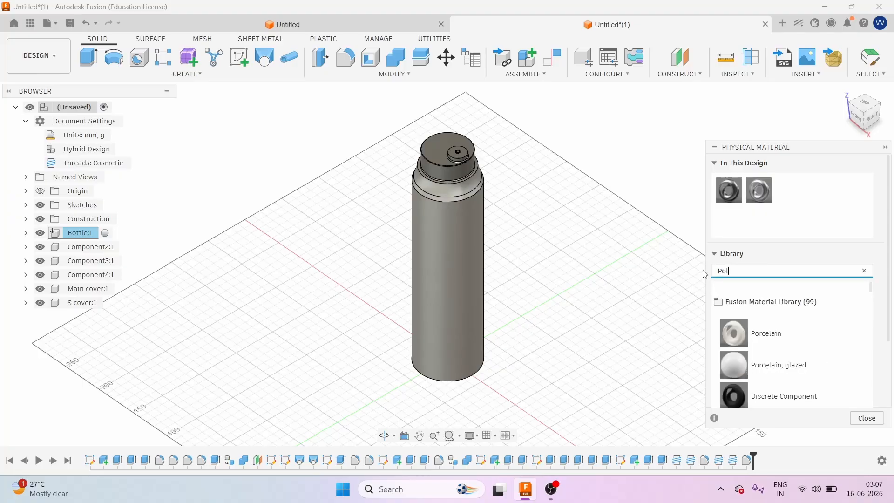
text(ypr)
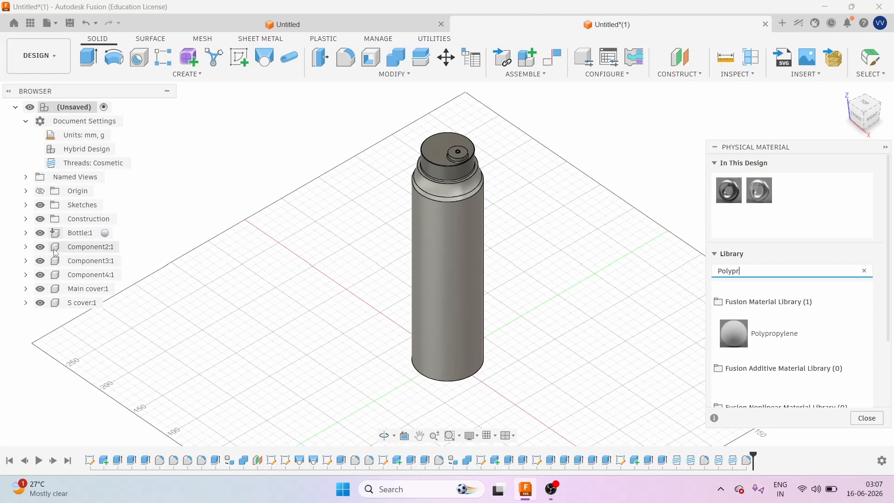
click(40, 233)
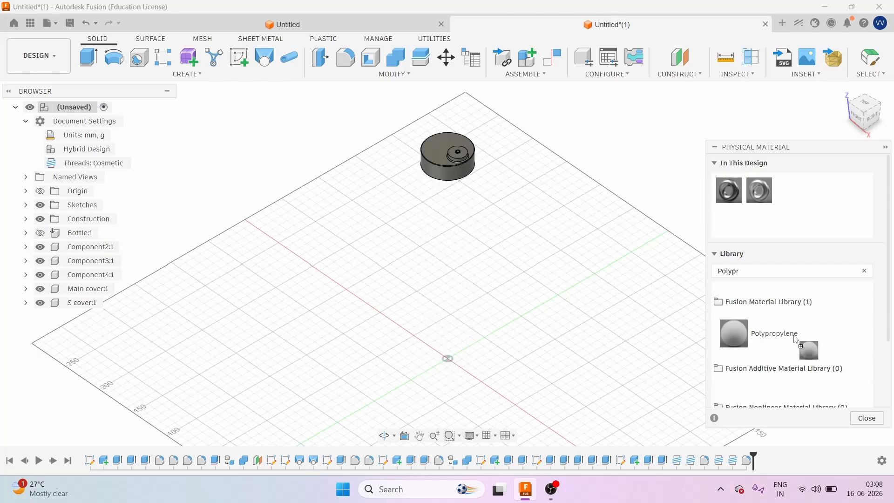
drag(806, 350, 423, 149)
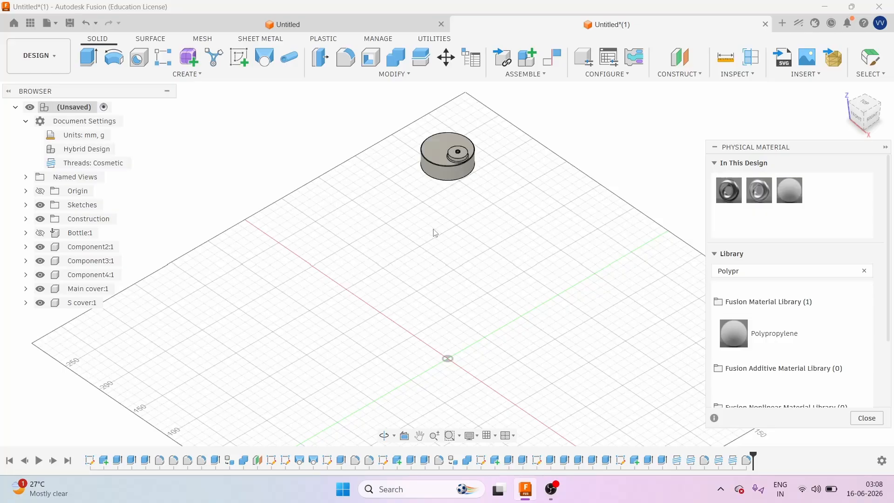
Assign Polypropylene to the small pin on top of the cap's round knob and show the Bottle component again
scroll(419, 186, up, 3)
scroll(417, 187, up, 5)
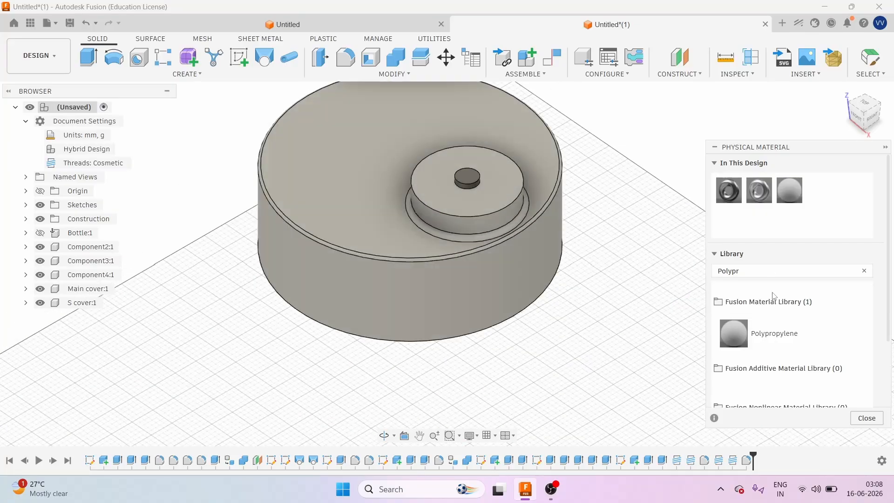
drag(775, 336, 461, 170)
scroll(480, 278, down, 5)
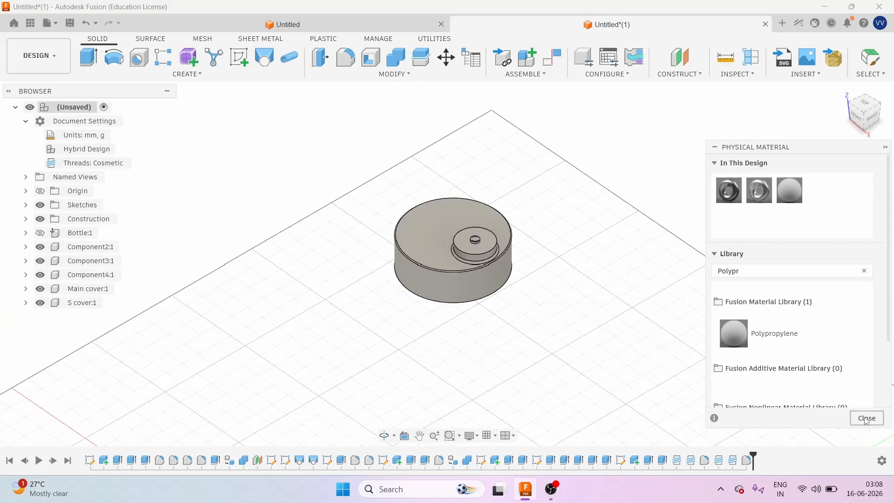
click(868, 419)
scroll(455, 275, down, 2)
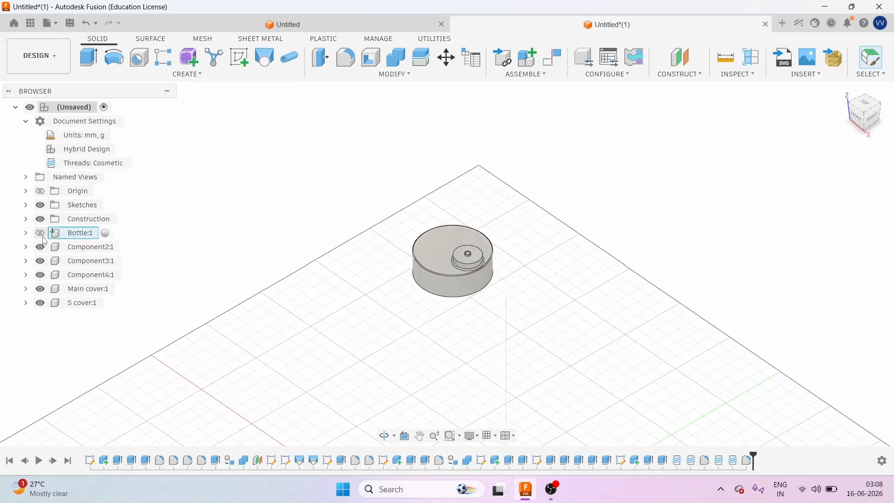
click(40, 236)
scroll(410, 272, down, 5)
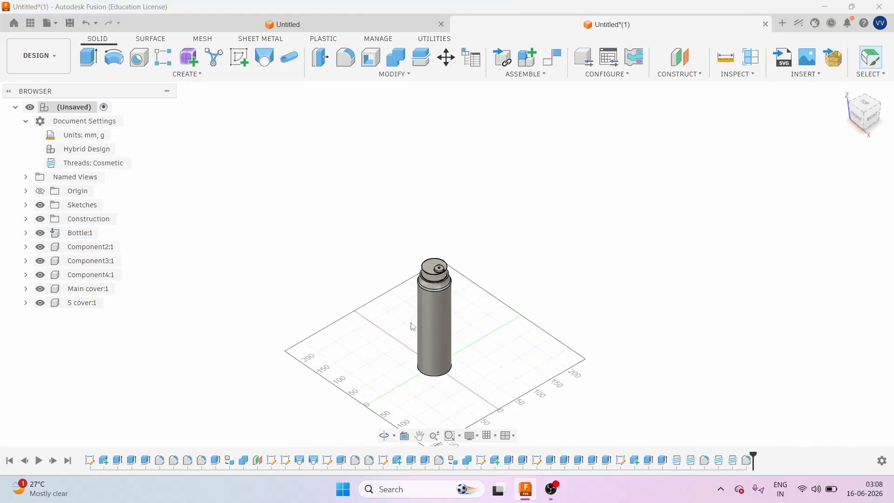
scroll(413, 326, up, 2)
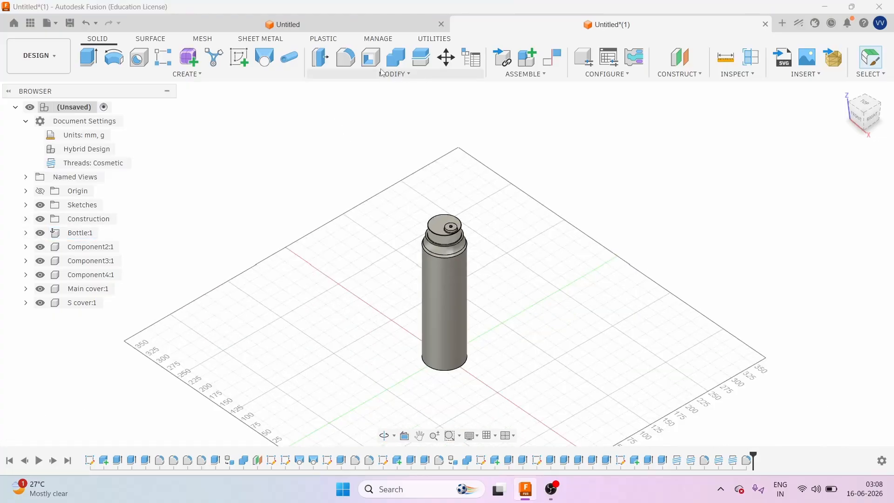
Open the appearance settings and look through the Fusion appearance library from fabrics and glass to the metal coatings
click(408, 77)
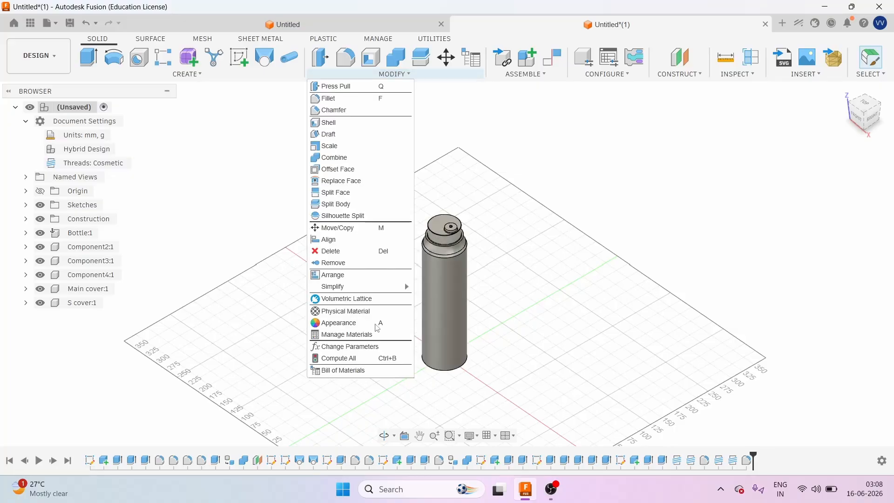
click(345, 323)
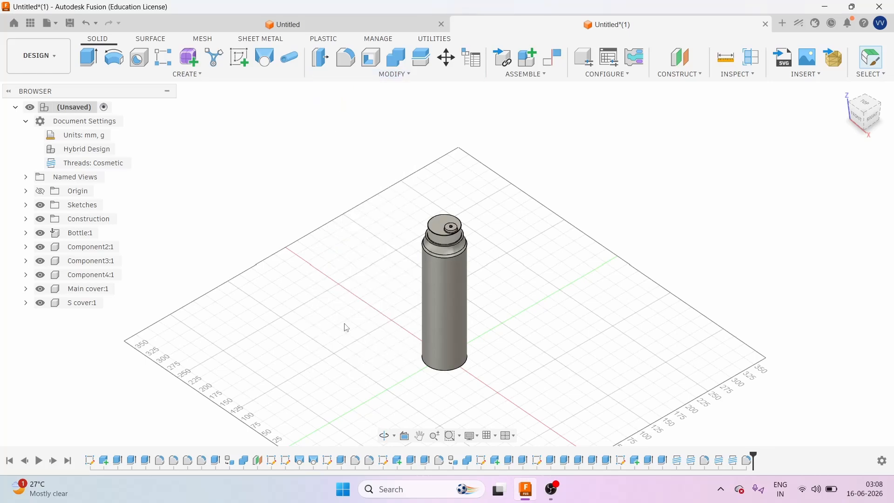
scroll(740, 372, down, 3)
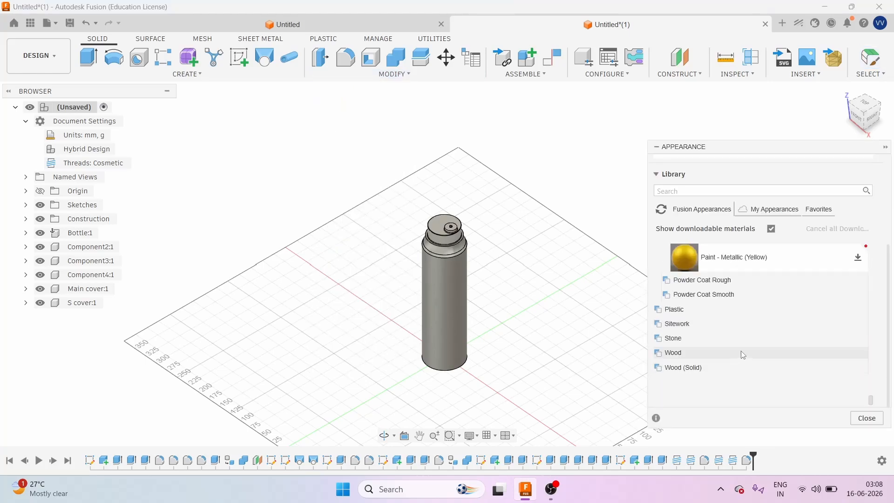
scroll(741, 352, up, 5)
scroll(741, 355, up, 10)
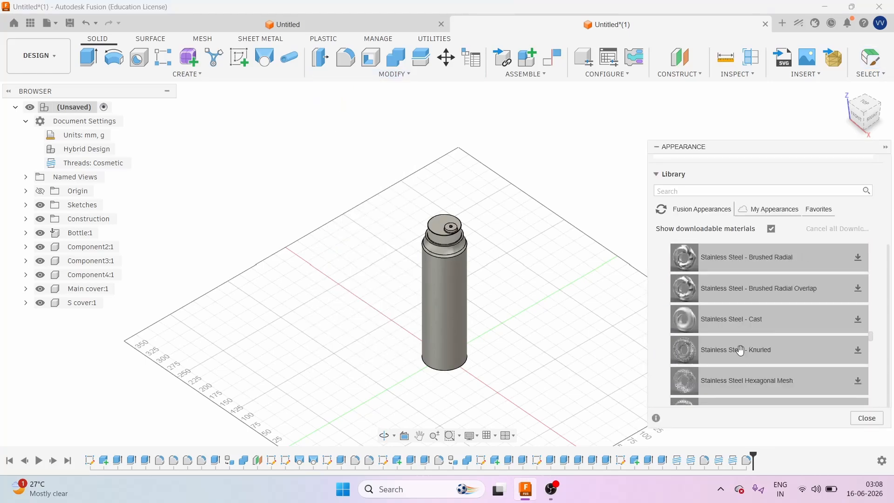
scroll(740, 347, up, 10)
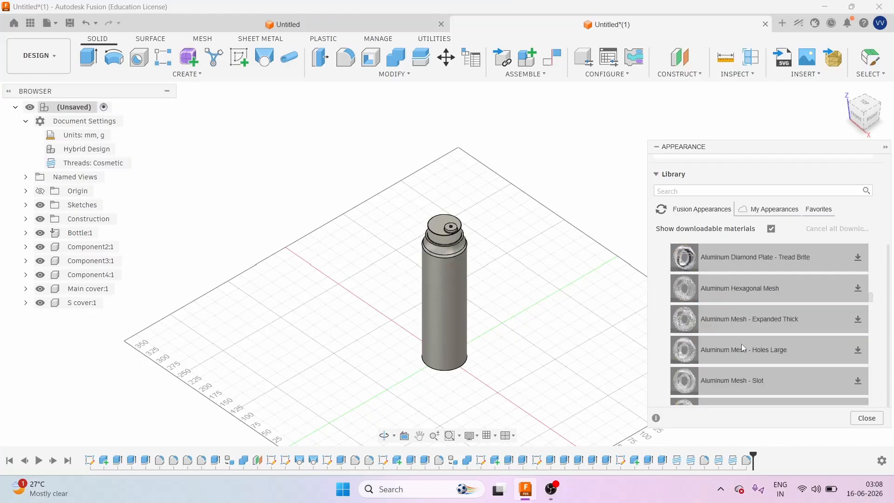
scroll(741, 347, up, 10)
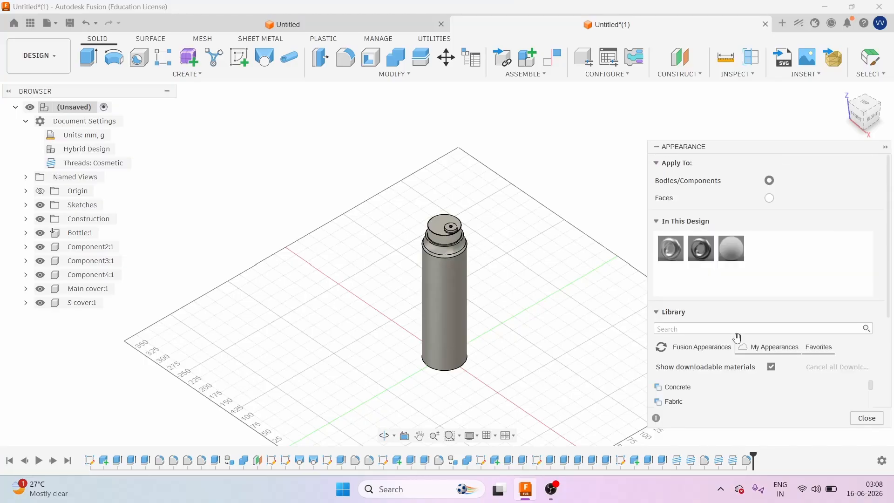
scroll(737, 347, down, 1)
scroll(737, 346, up, 5)
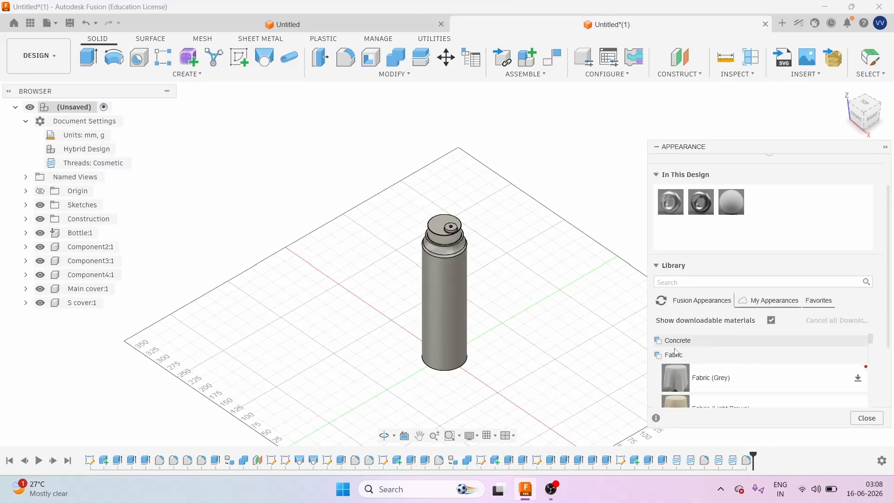
scroll(703, 369, down, 3)
scroll(695, 350, up, 3)
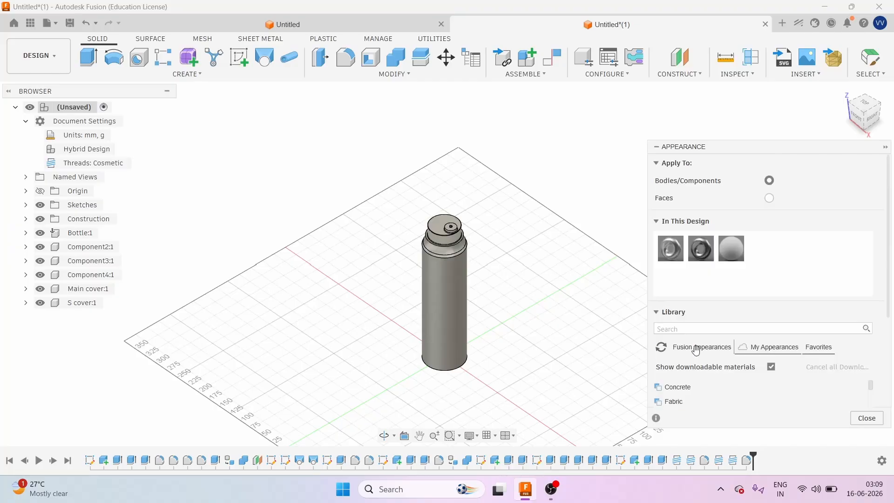
scroll(705, 385, down, 1)
scroll(705, 382, down, 5)
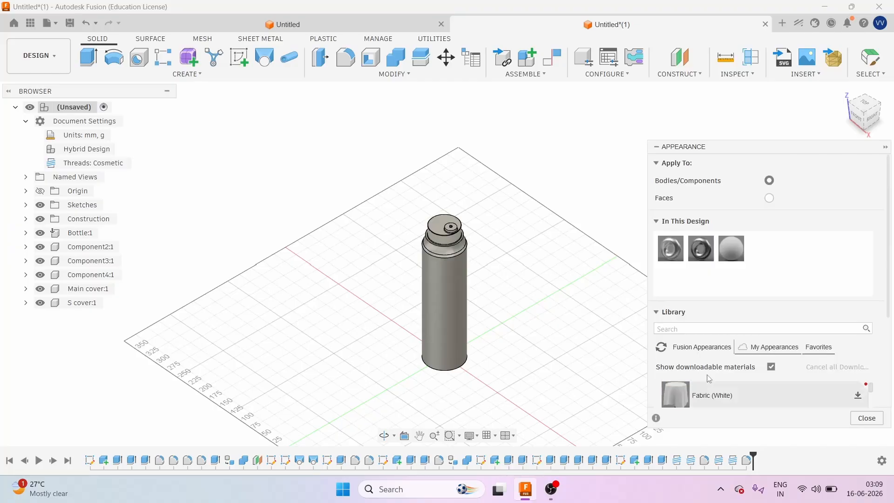
scroll(801, 345, down, 3)
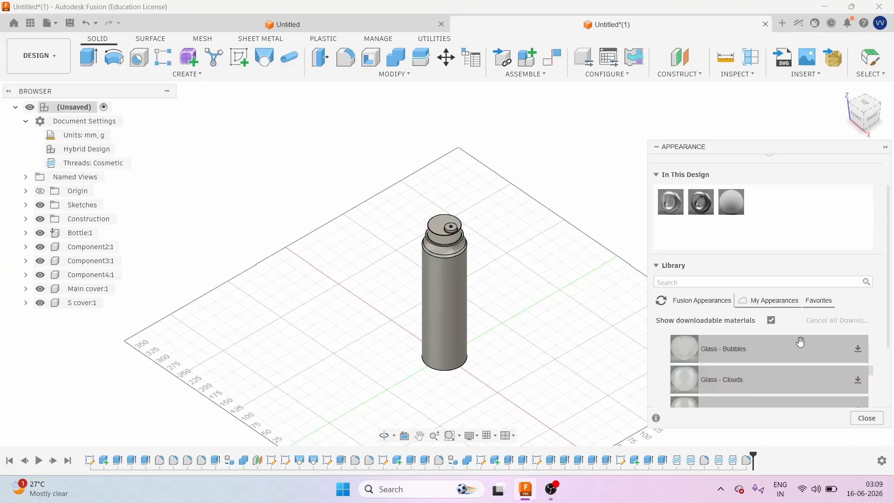
scroll(800, 345, up, 1)
scroll(801, 343, down, 1)
scroll(810, 342, down, 6)
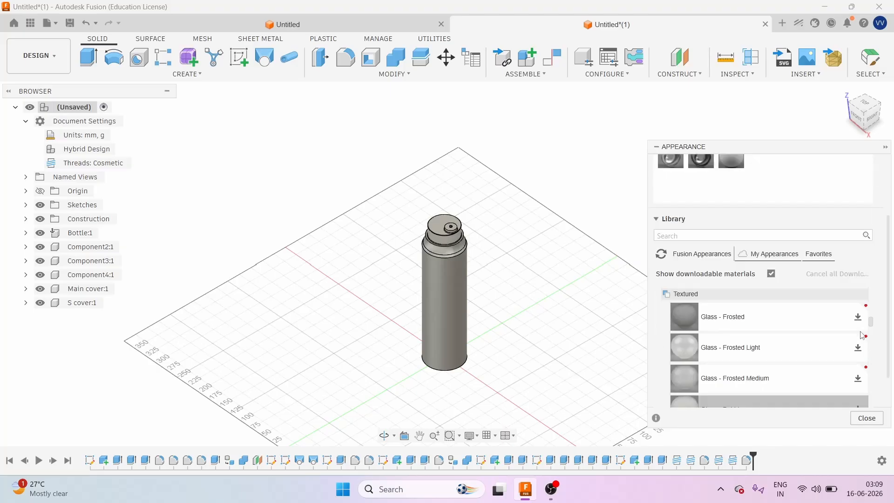
scroll(787, 353, down, 8)
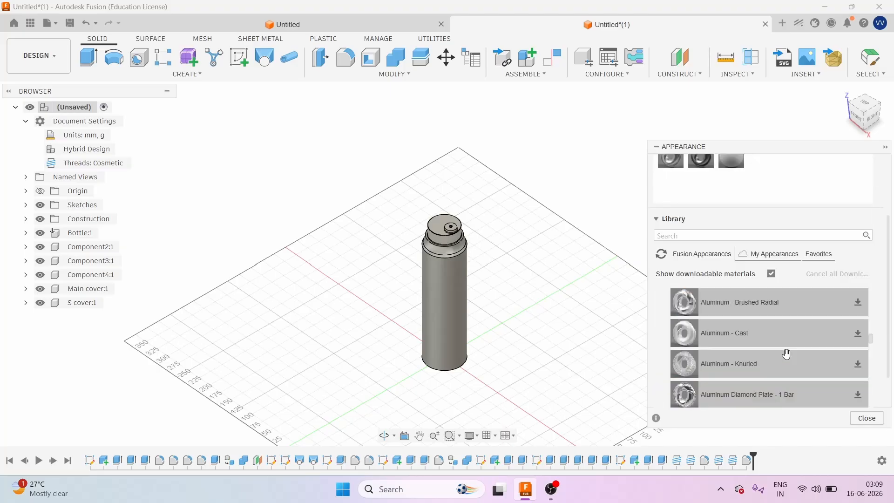
scroll(787, 354, down, 4)
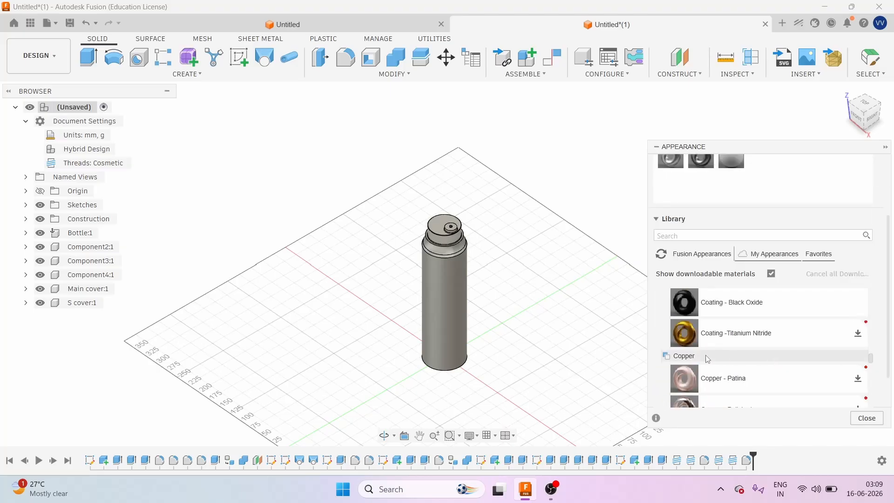
Collapse the Copper and Gold groups and apply the Coating - Black Oxide appearance to the bottle body
click(706, 357)
click(704, 373)
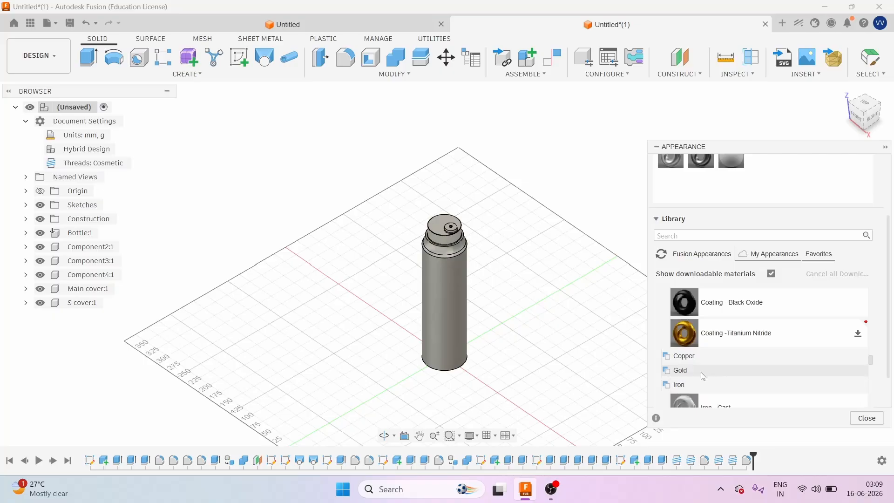
scroll(703, 370, up, 2)
click(706, 372)
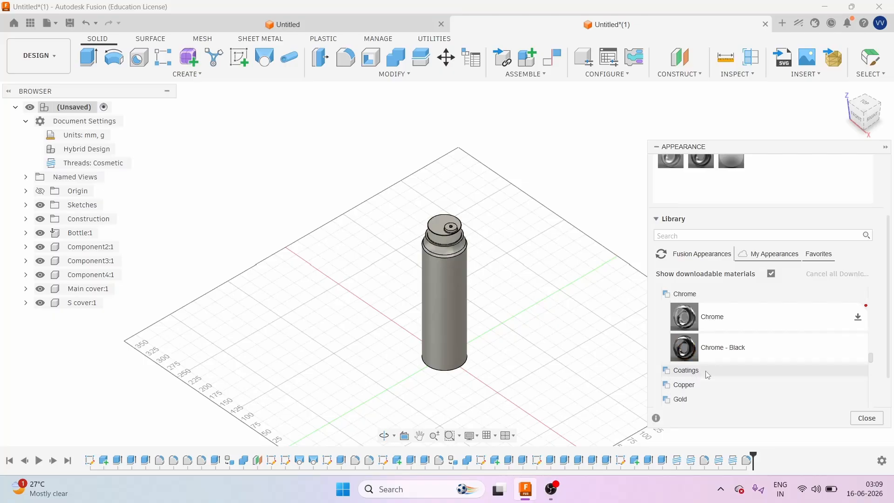
click(707, 374)
click(708, 374)
click(689, 373)
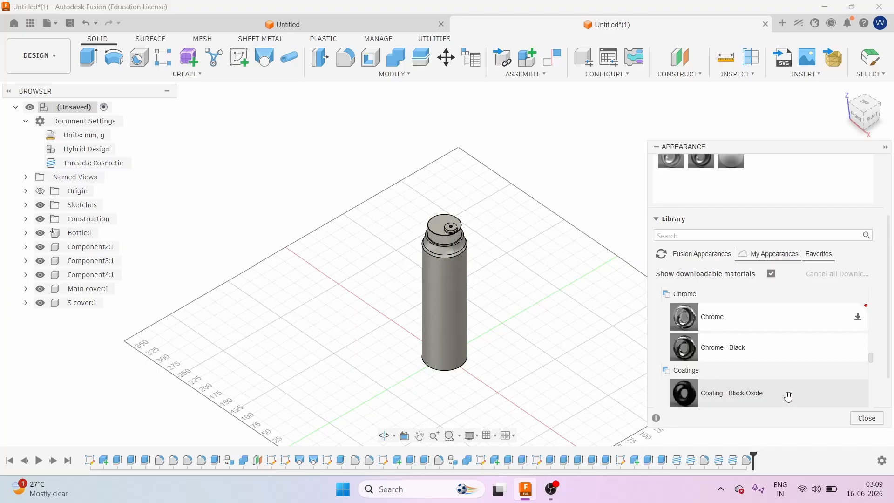
drag(789, 396, 443, 297)
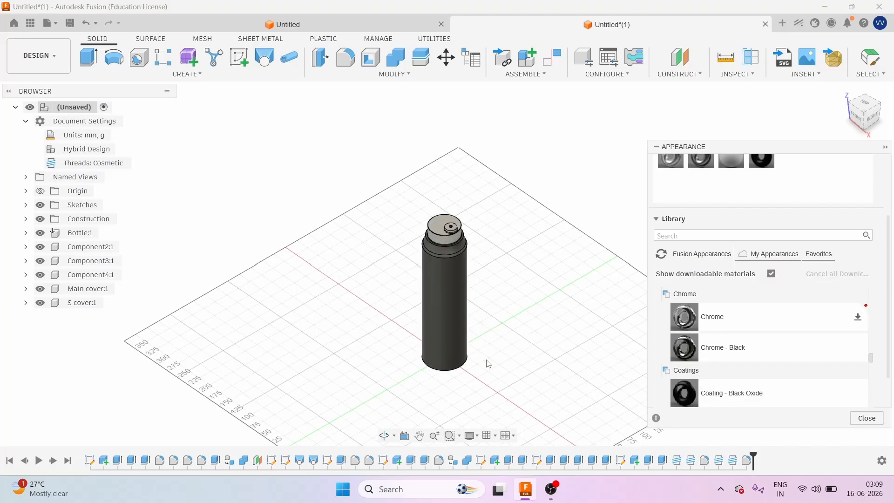
Apply the Coating - Black Oxide appearance to the main cover
scroll(486, 363, up, 2)
scroll(489, 365, down, 2)
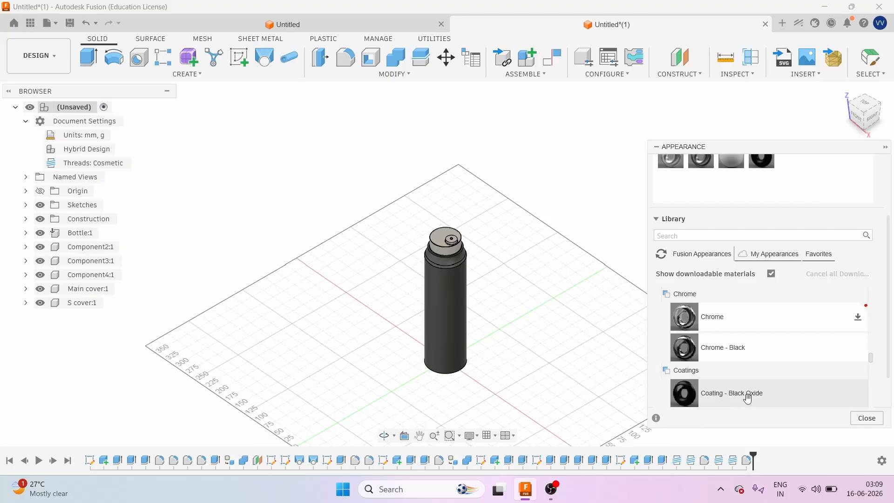
drag(726, 394, 435, 238)
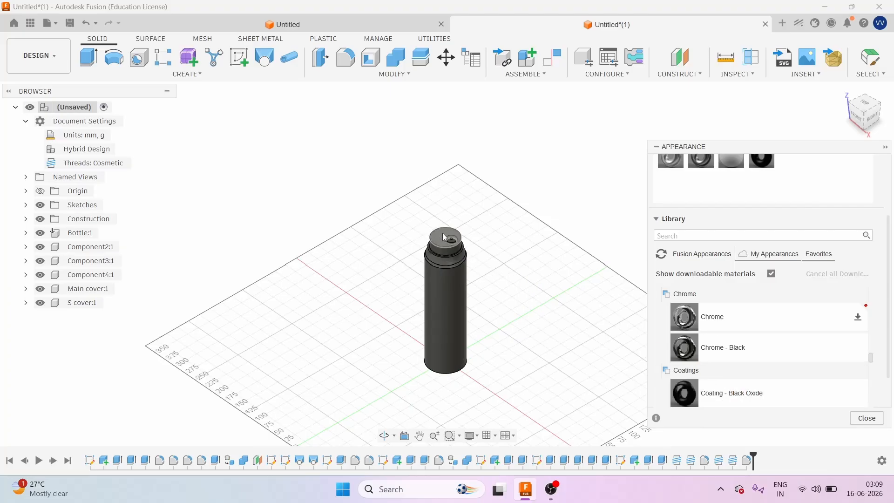
Apply Coating - Black Oxide to the small pin on top of the cap's round knob and close the appearance settings
scroll(463, 255, up, 3)
scroll(454, 268, up, 2)
scroll(404, 323, down, 2)
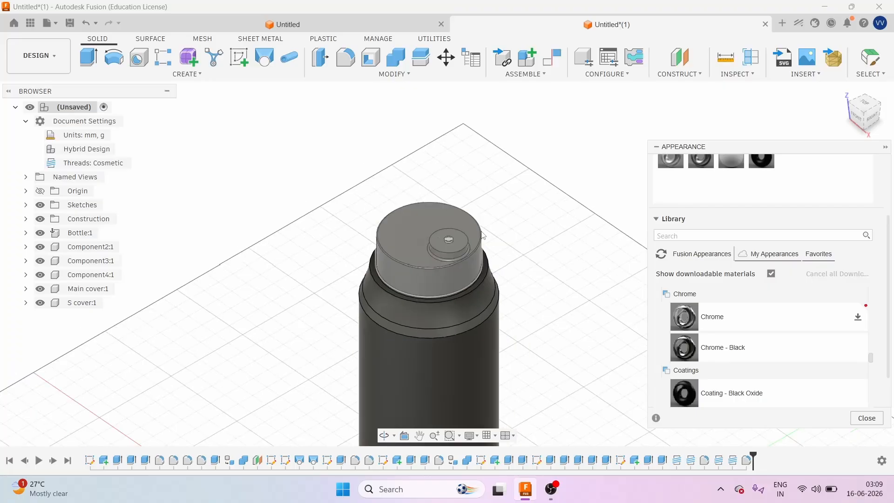
scroll(481, 231, up, 4)
scroll(483, 235, up, 1)
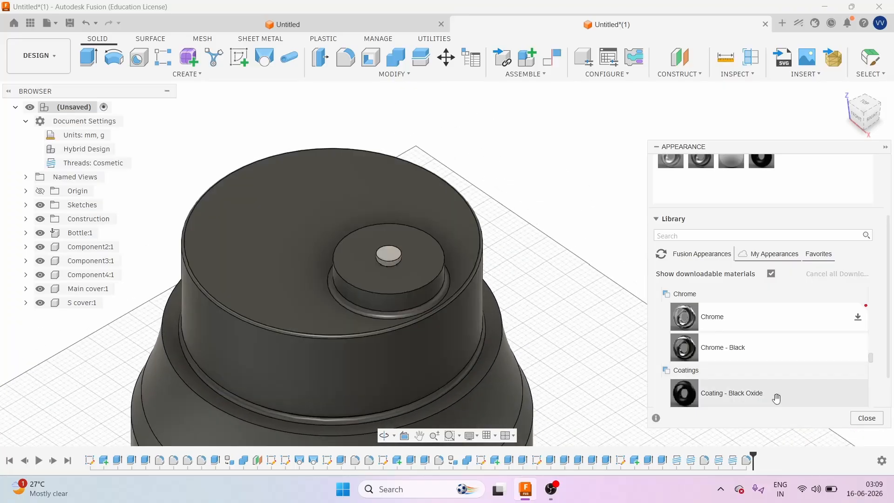
drag(776, 398, 378, 246)
scroll(415, 280, down, 10)
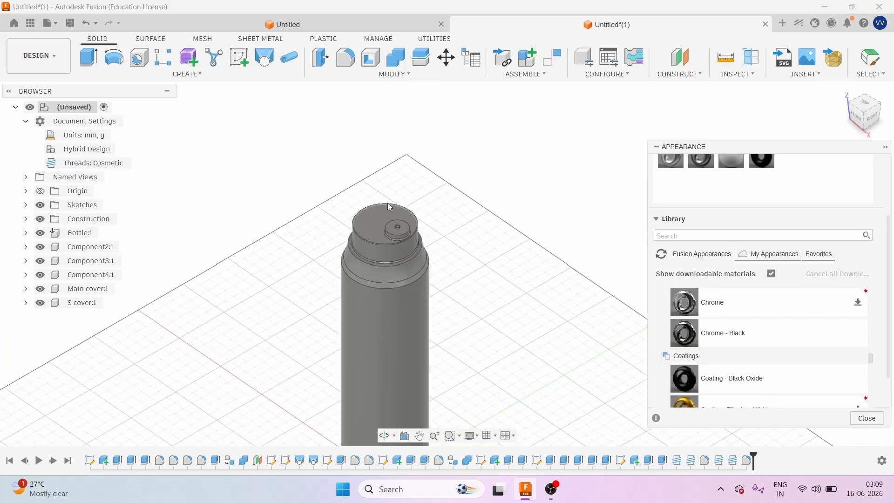
scroll(402, 302, up, 2)
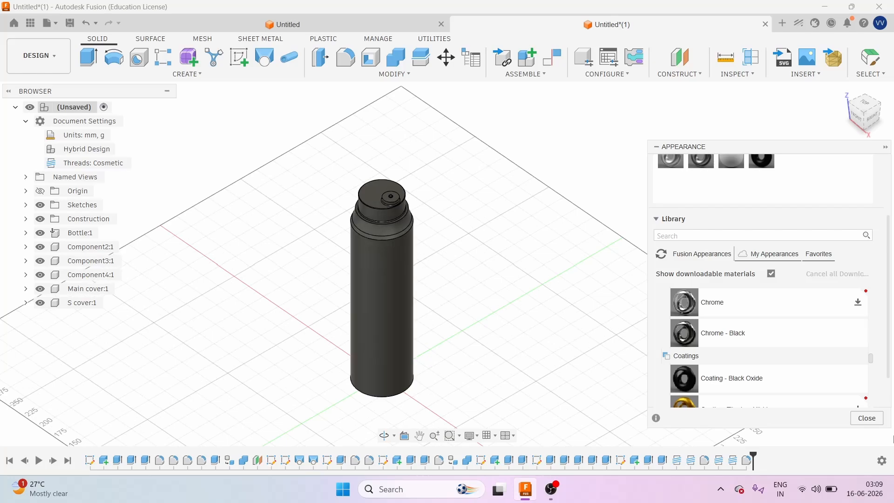
click(869, 418)
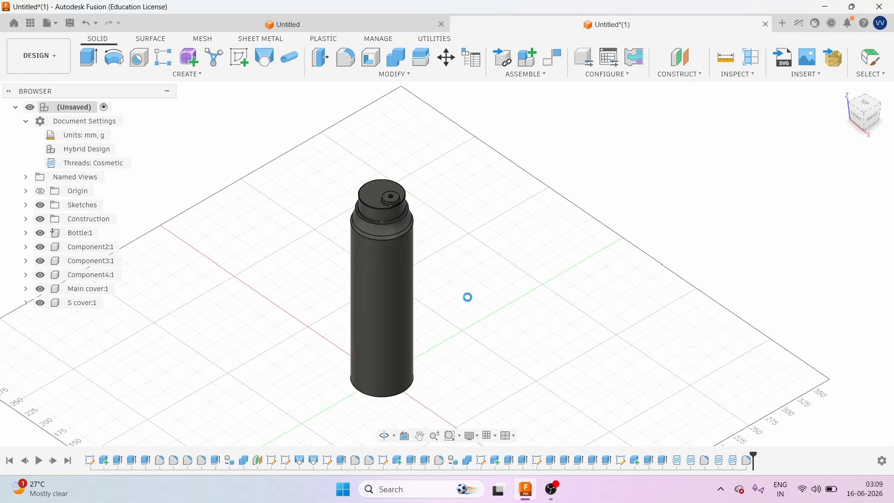
Start an as-built joint and set its motion type to Cylindrical
scroll(702, 284, down, 3)
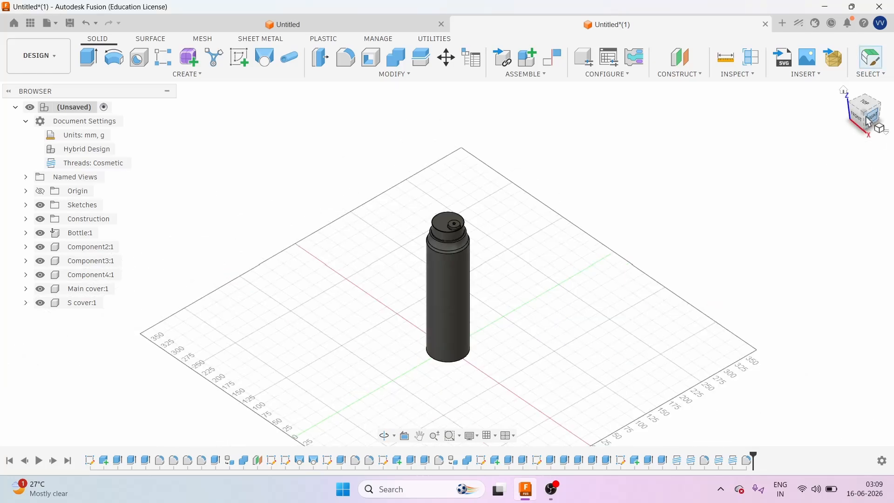
shift+middle_drag(446, 263, 465, 265)
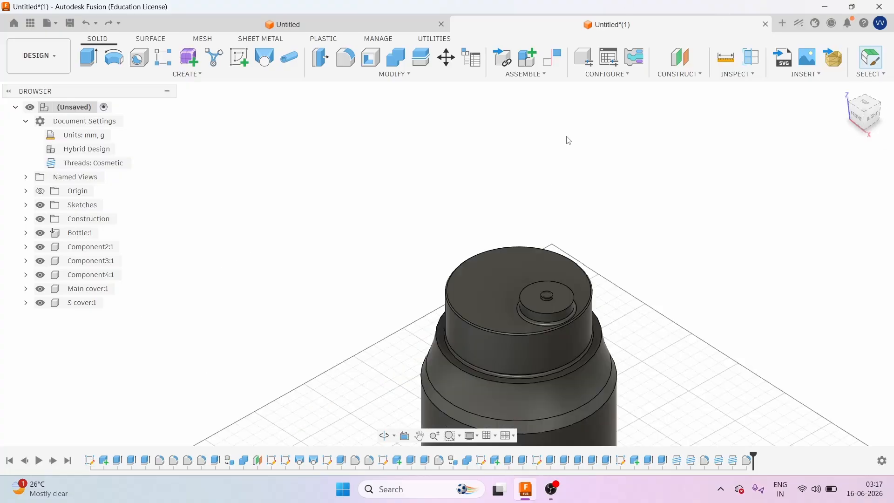
scroll(478, 119, down, 3)
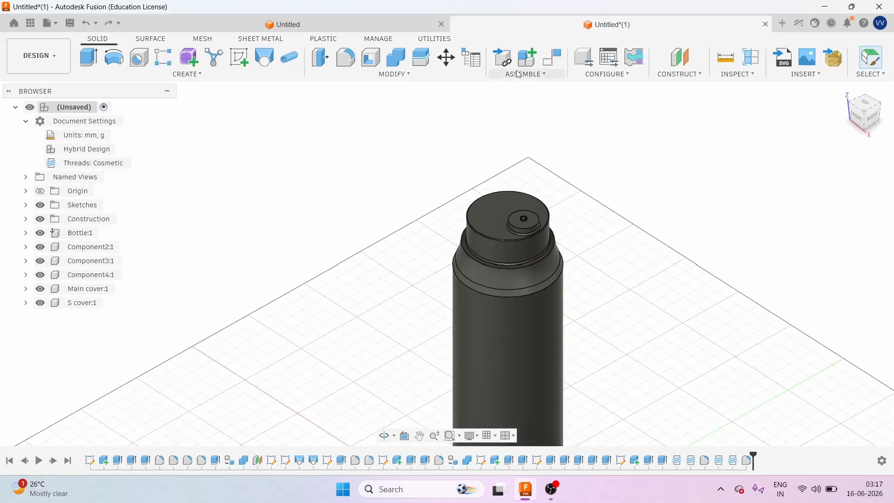
click(548, 75)
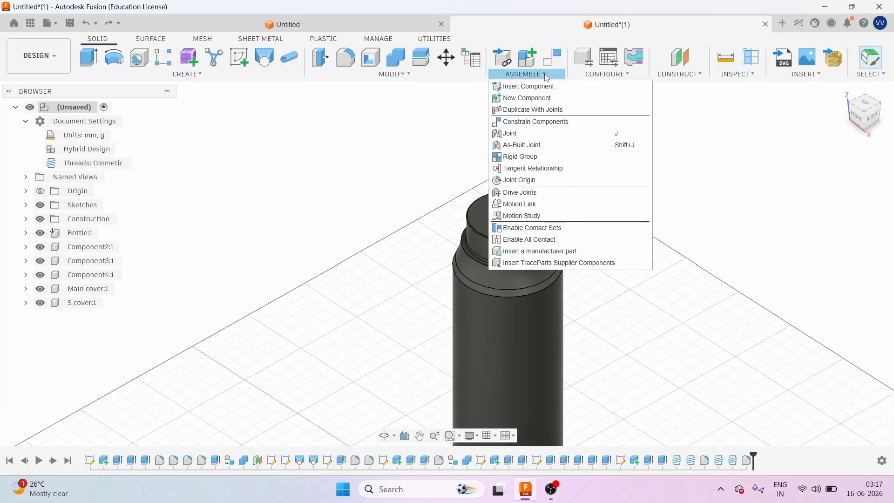
click(532, 148)
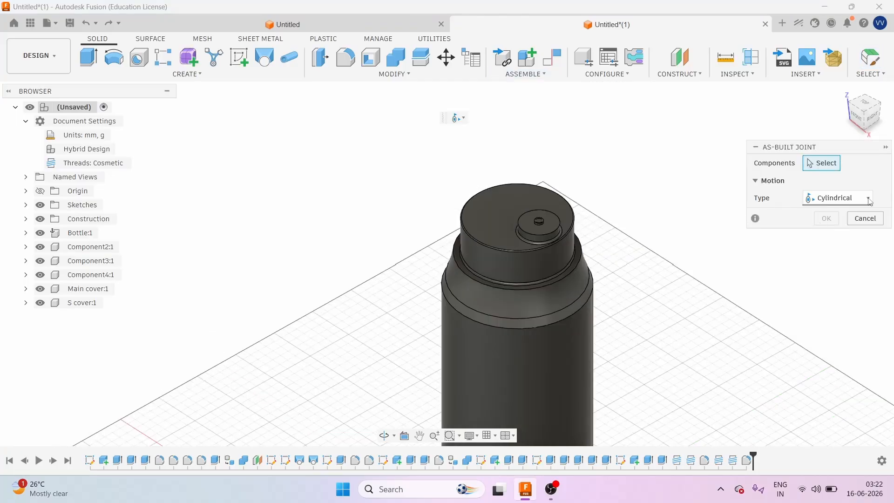
click(838, 198)
click(820, 263)
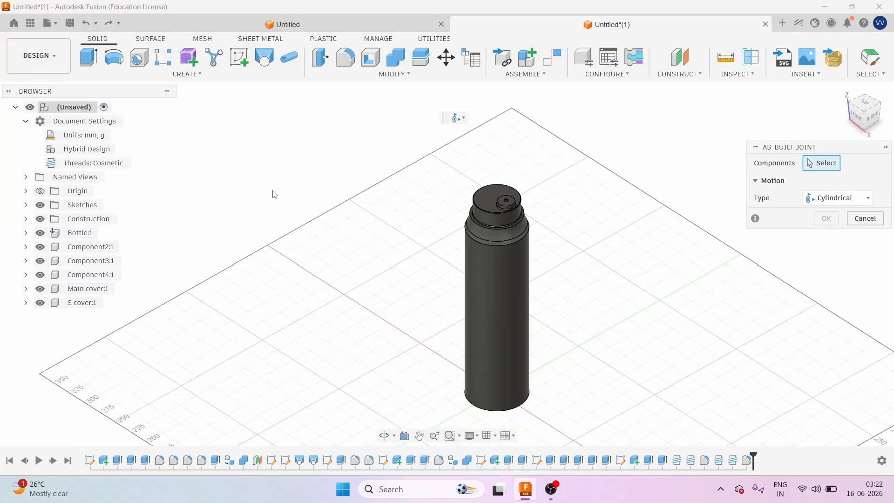
Choose the main cover and the bottle as the joint's components, hiding the bottle while picking the cover and showing it again
scroll(491, 195, down, 3)
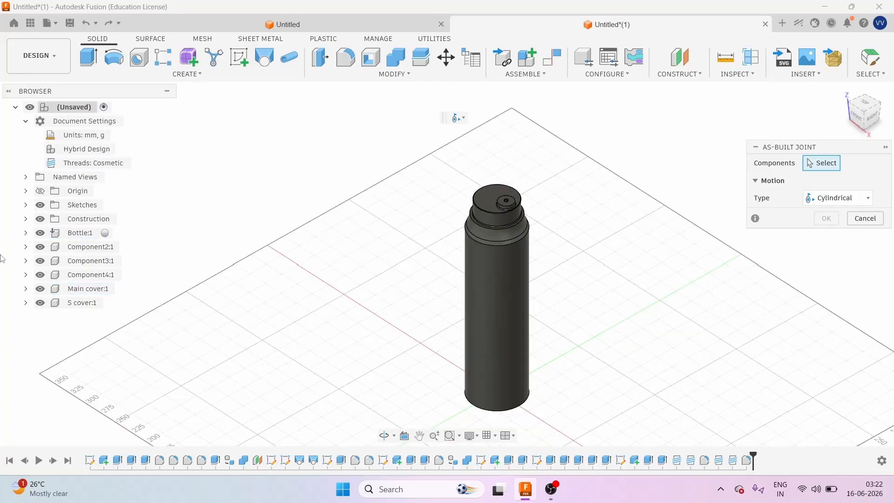
click(40, 234)
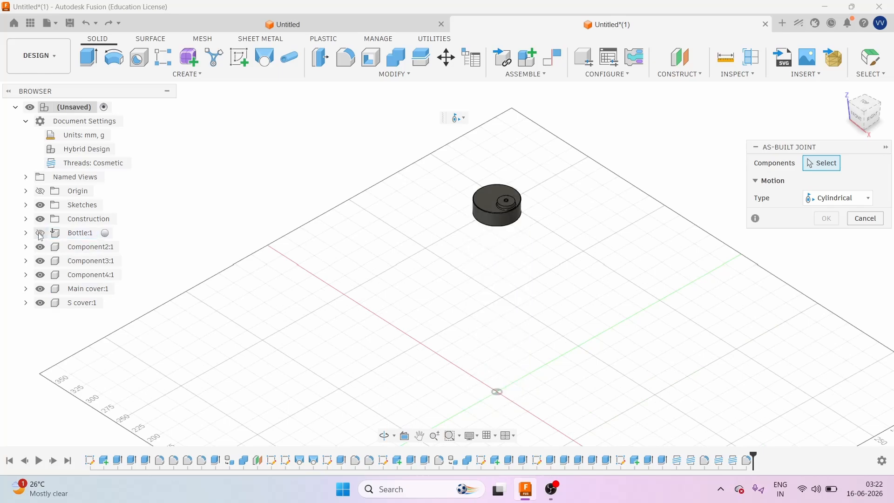
scroll(491, 189, up, 5)
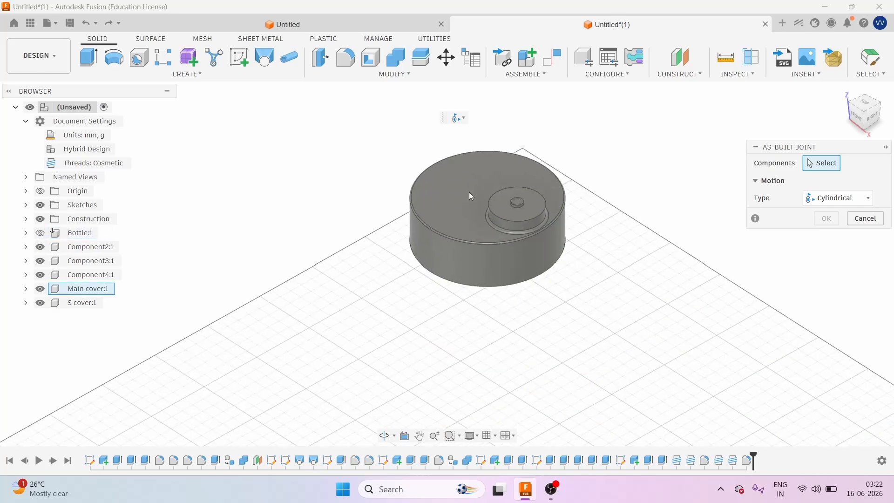
click(470, 209)
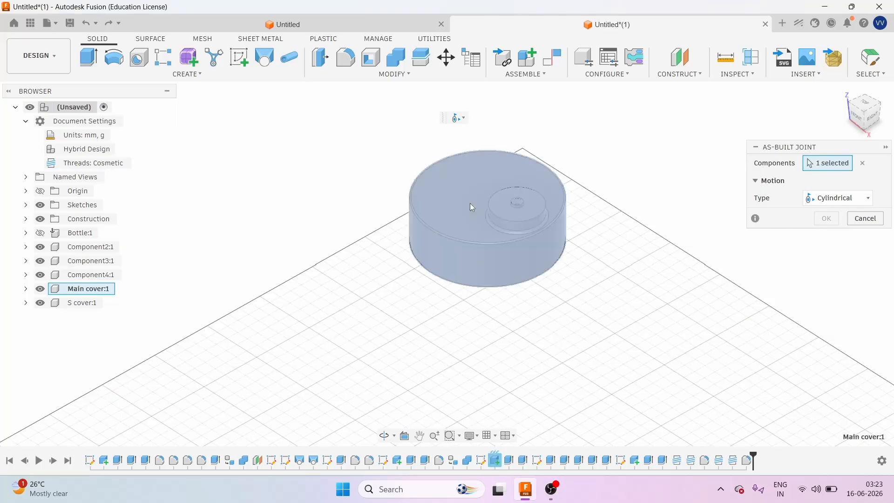
scroll(485, 235, down, 4)
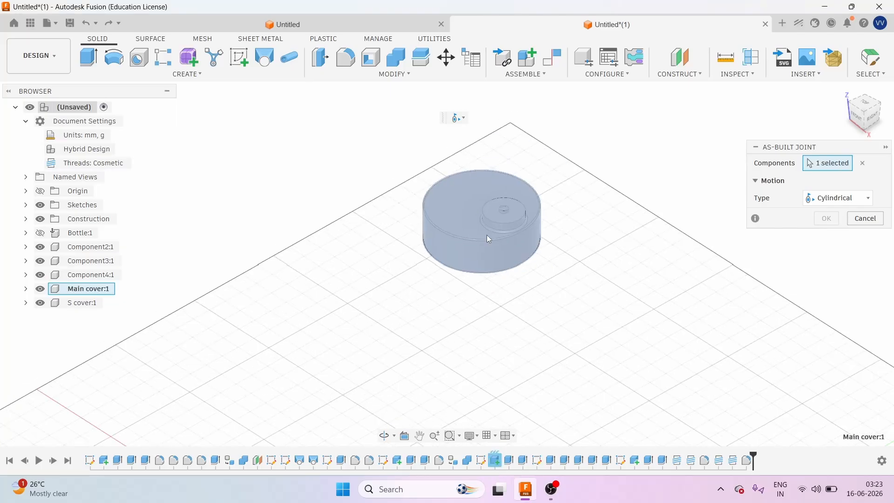
click(40, 233)
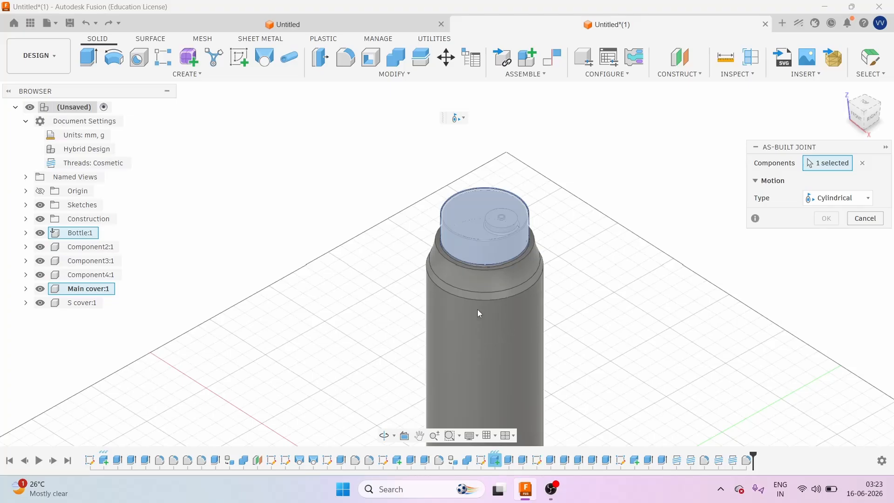
click(489, 312)
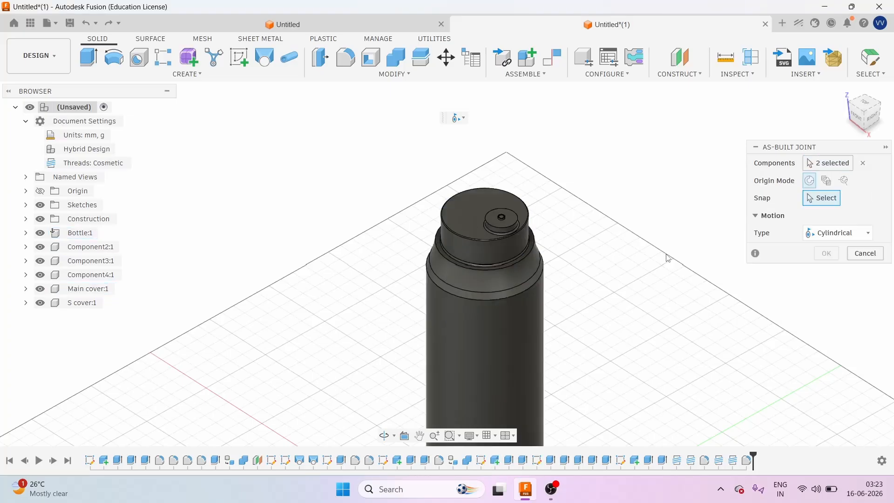
Place the joint origin at the center of the main cover's top face
scroll(477, 212, up, 6)
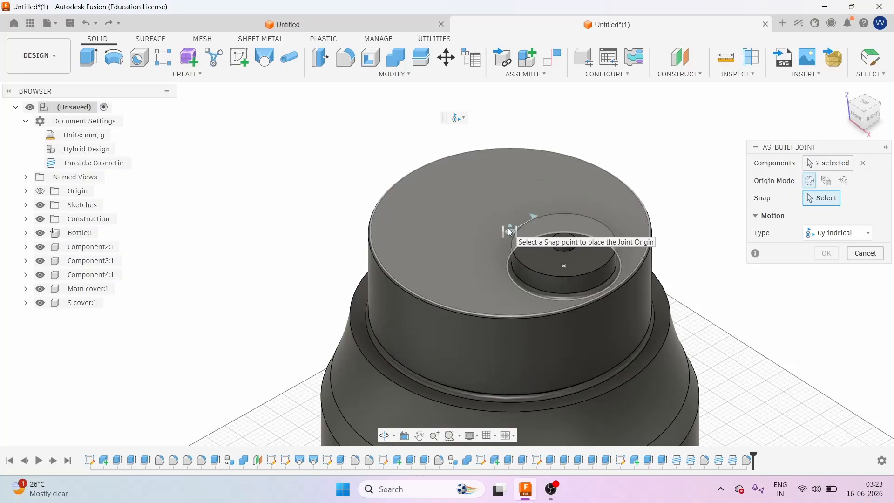
click(510, 231)
scroll(477, 234, down, 5)
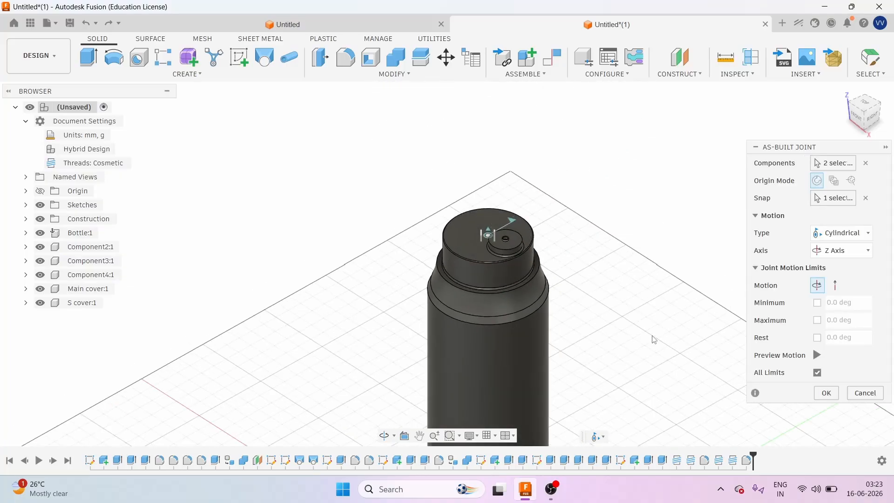
Limit the cover joint's sliding motion to a minimum of 0 mm and a maximum of 35 mm, with rest at 0 mm
click(837, 285)
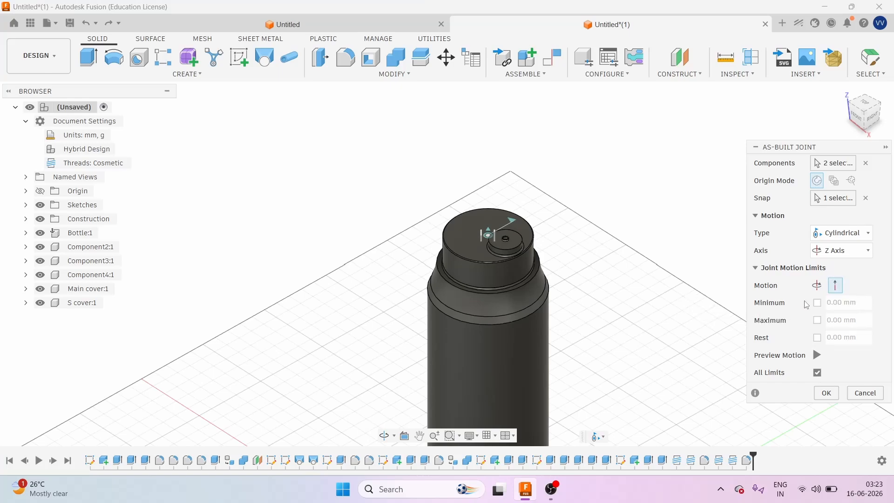
click(817, 303)
click(817, 320)
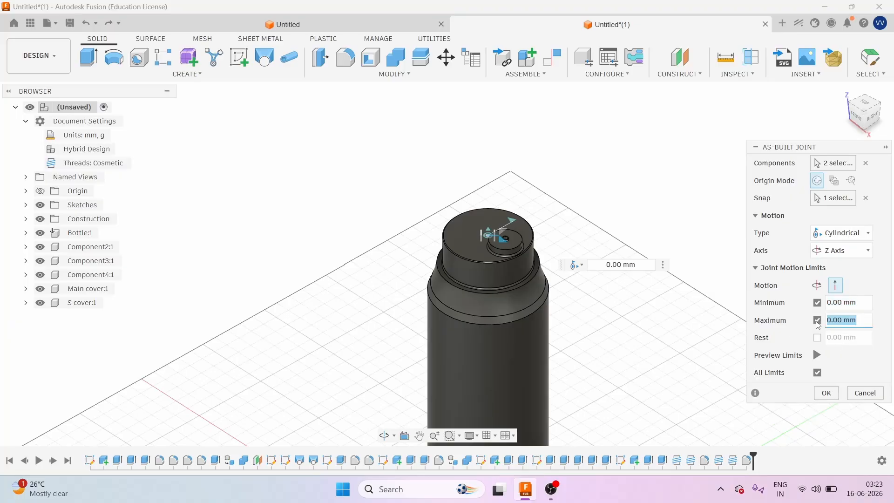
click(817, 338)
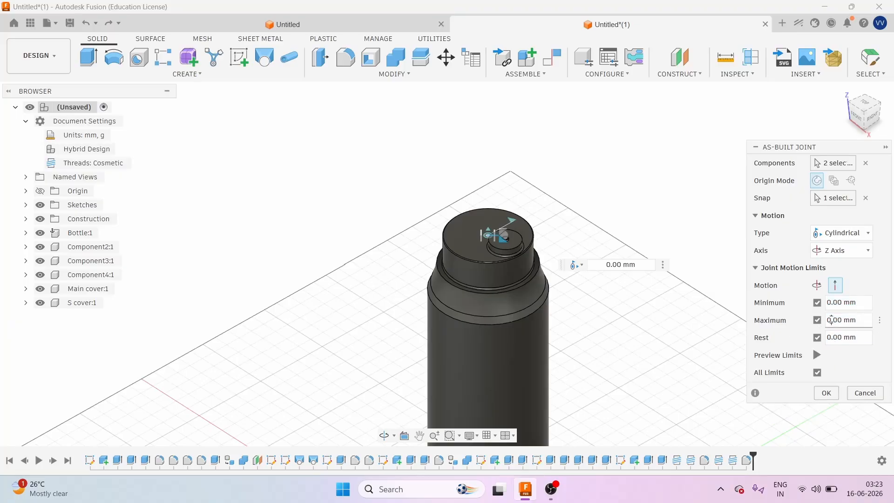
text(35)
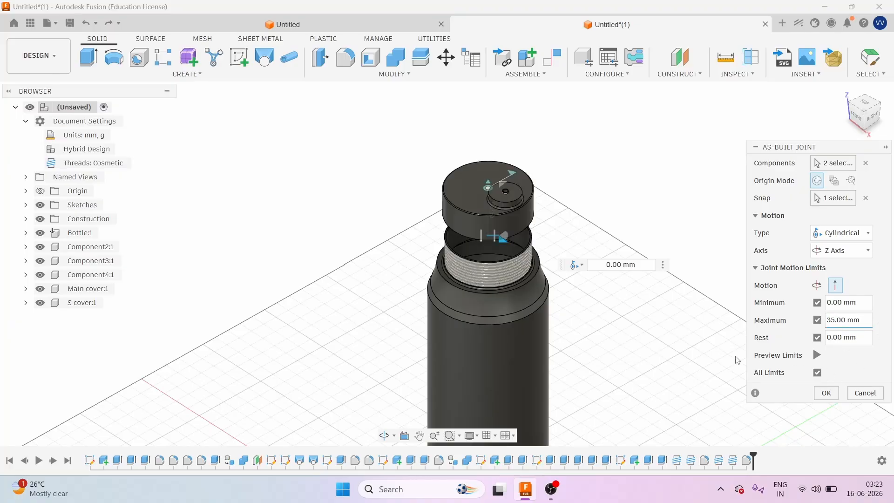
Preview the cover joint's sliding limits and rotational motion, and accept the joint
click(818, 356)
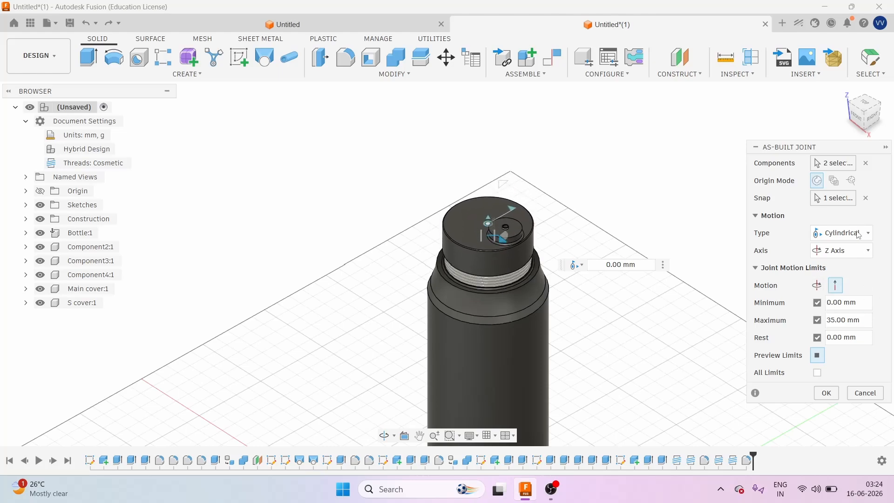
click(818, 285)
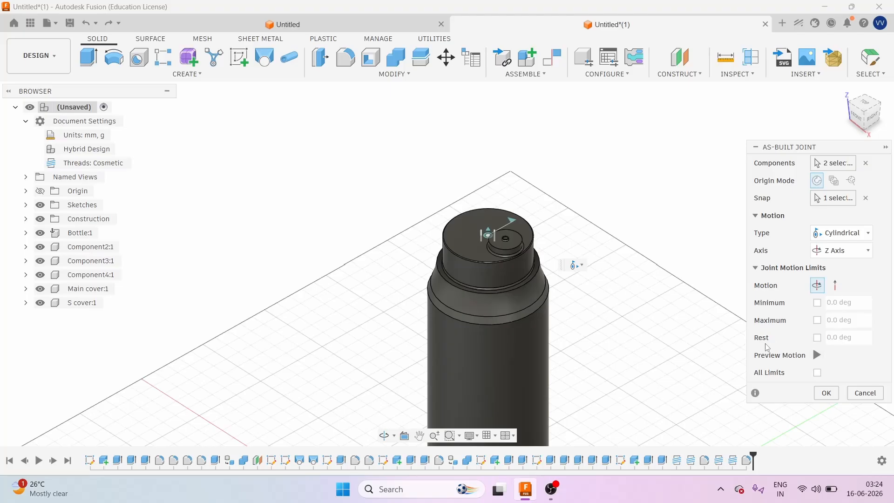
click(818, 356)
click(826, 393)
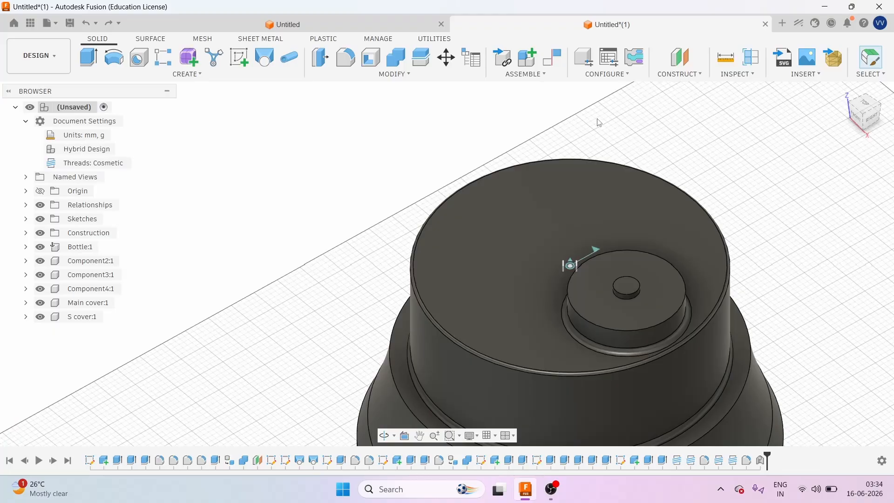
Start a cylindrical as-built joint between the small S cover pin and the main cover
click(548, 76)
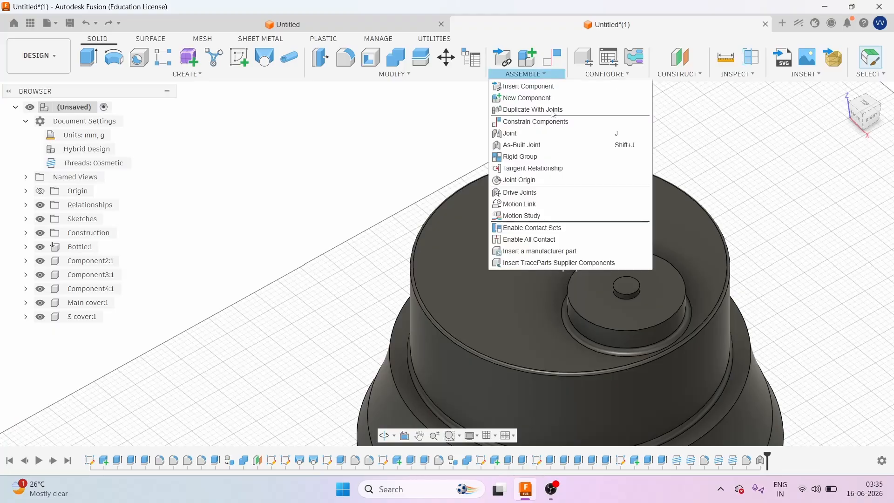
click(540, 145)
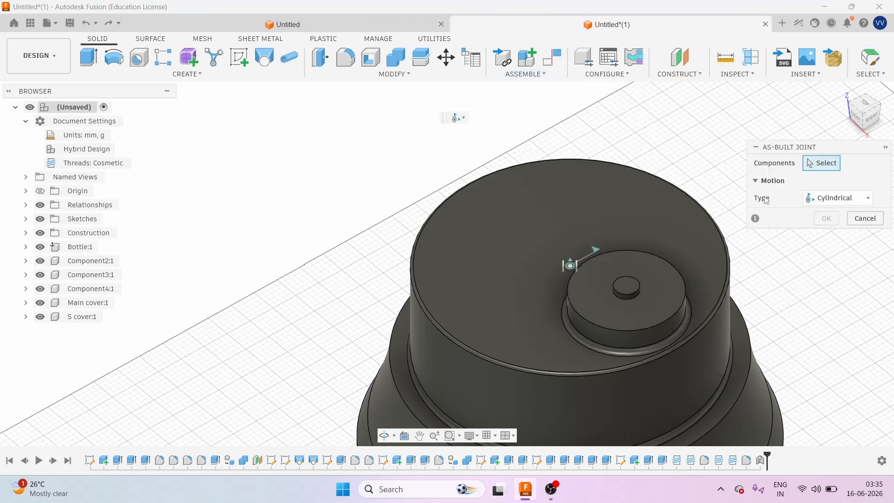
click(848, 203)
click(813, 258)
scroll(634, 290, up, 2)
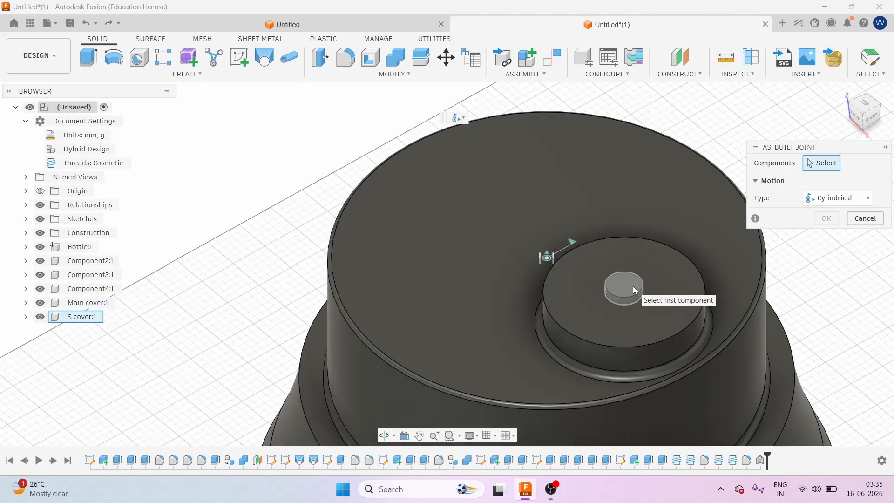
click(633, 286)
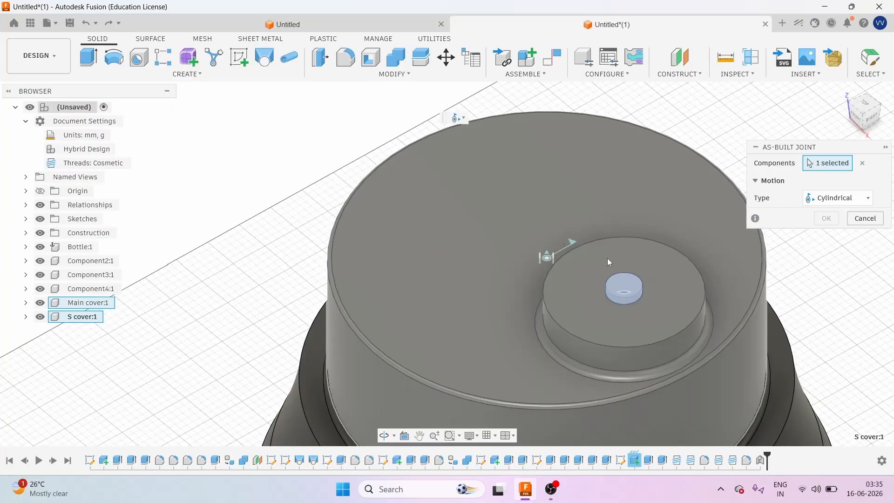
scroll(482, 202, down, 3)
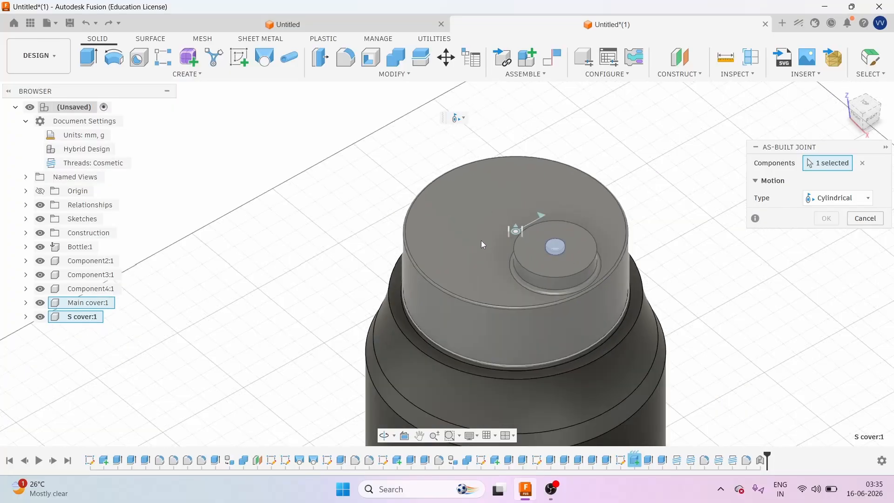
click(482, 252)
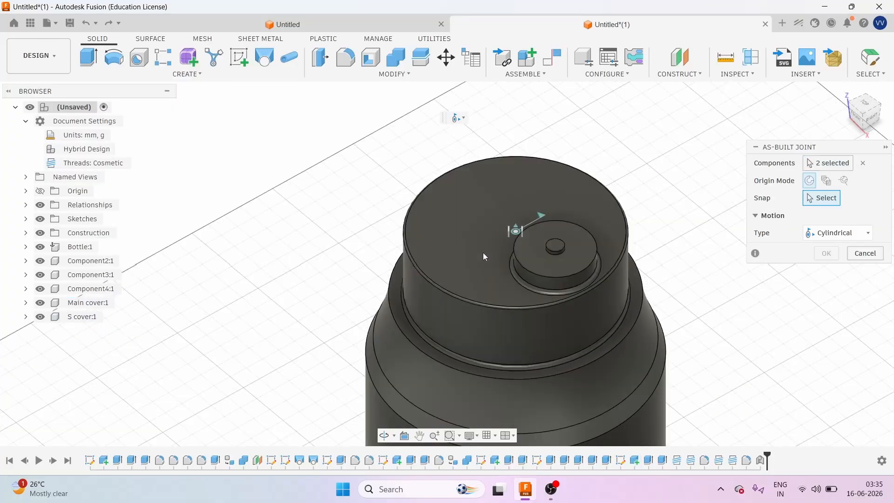
Place the joint origin at the center of the S cover pin's top face
scroll(554, 249, up, 5)
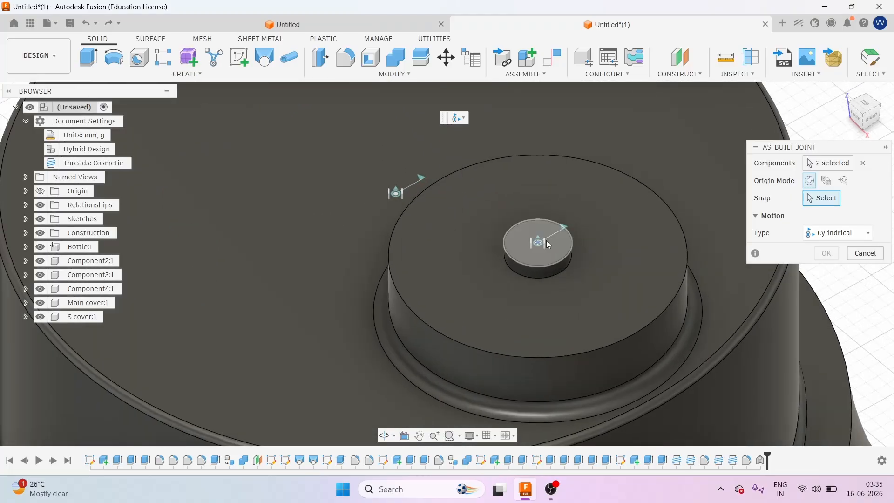
click(544, 245)
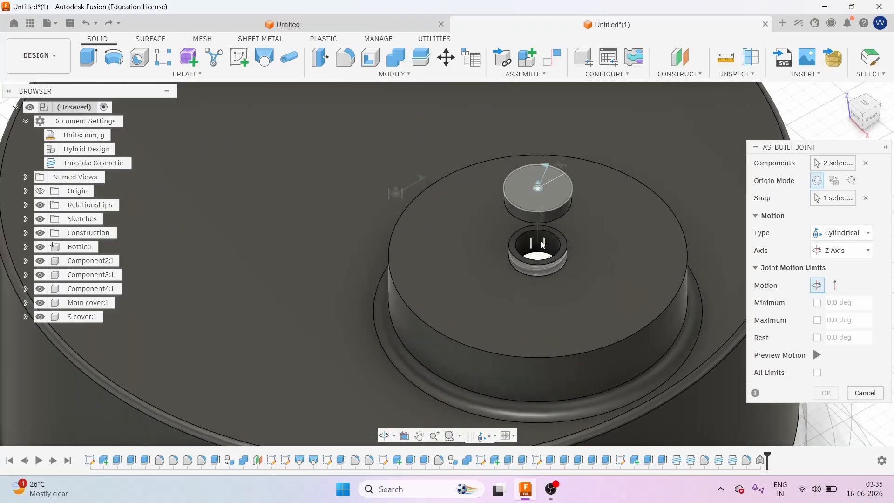
scroll(540, 246, down, 5)
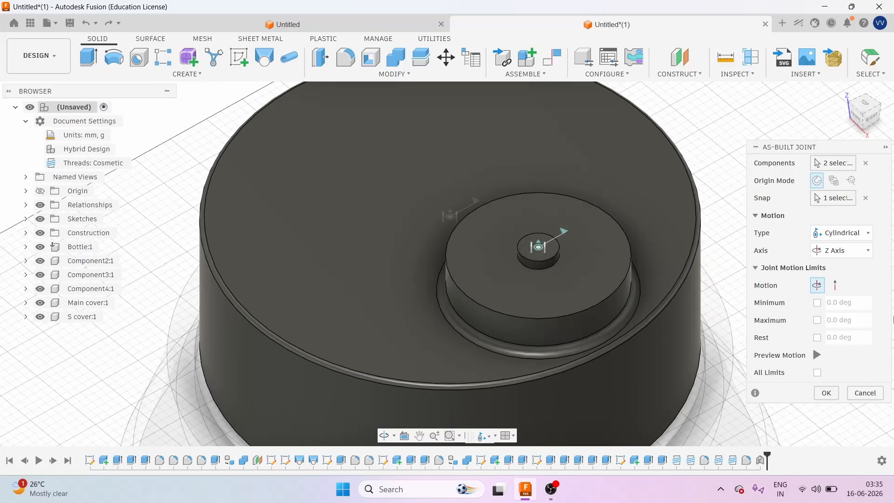
Limit the pin joint's sliding motion to a minimum of 0 mm and a maximum of 2 mm, with rest at 0 mm
click(834, 291)
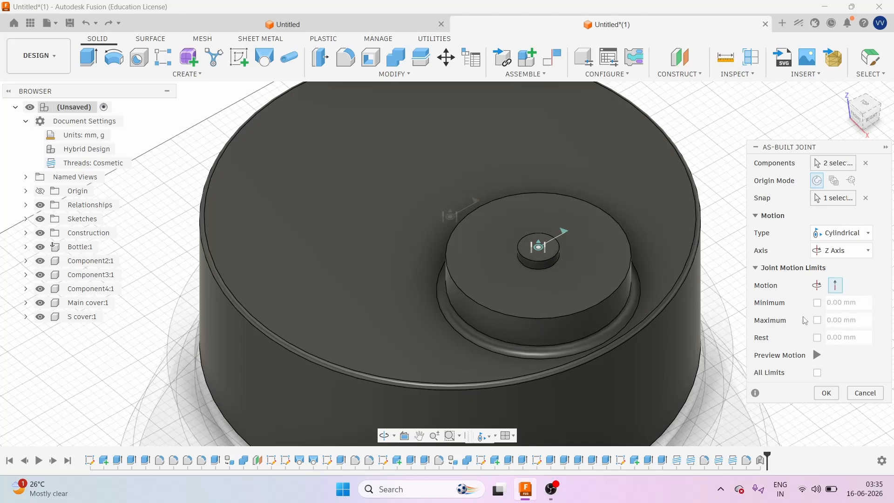
click(818, 302)
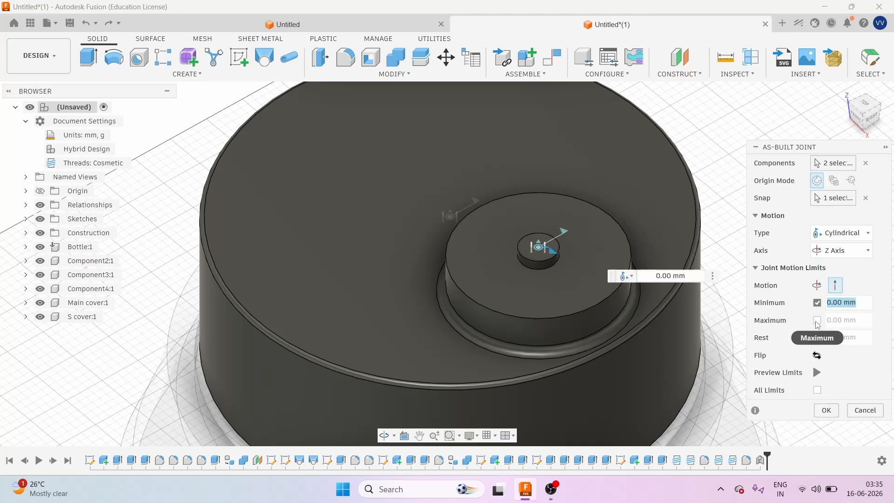
click(818, 320)
click(817, 338)
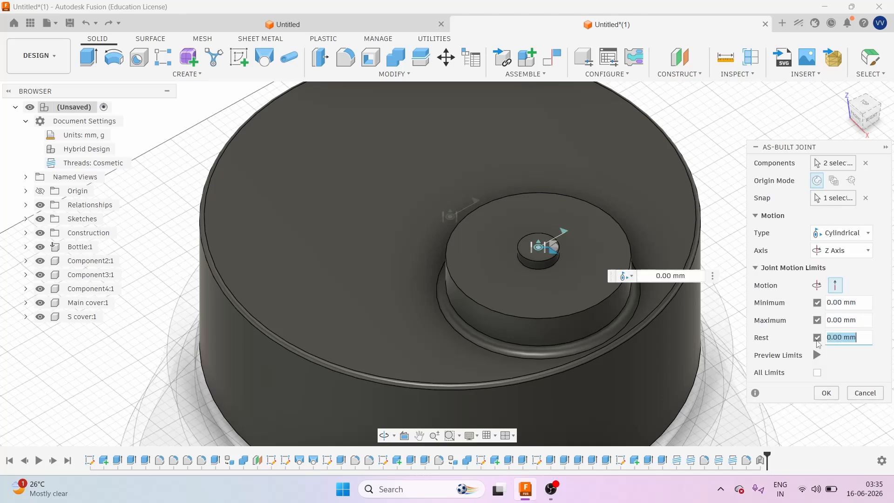
click(832, 320)
text(12)
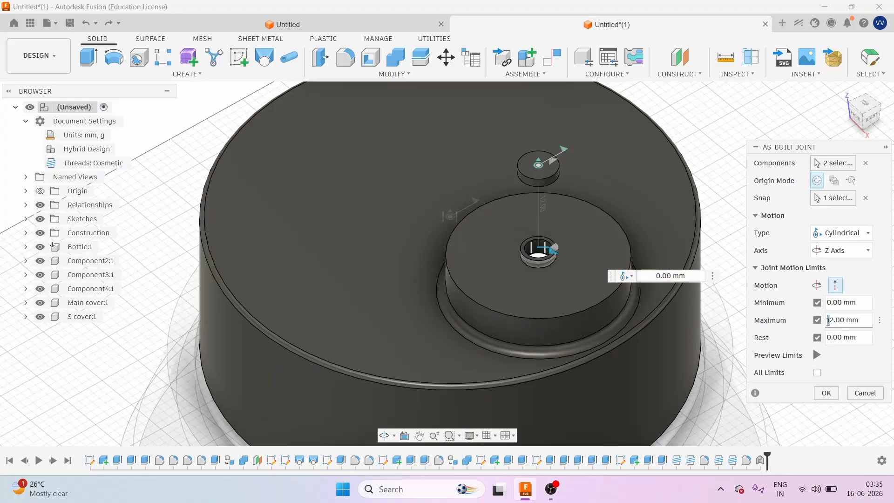
key(BackSpace)
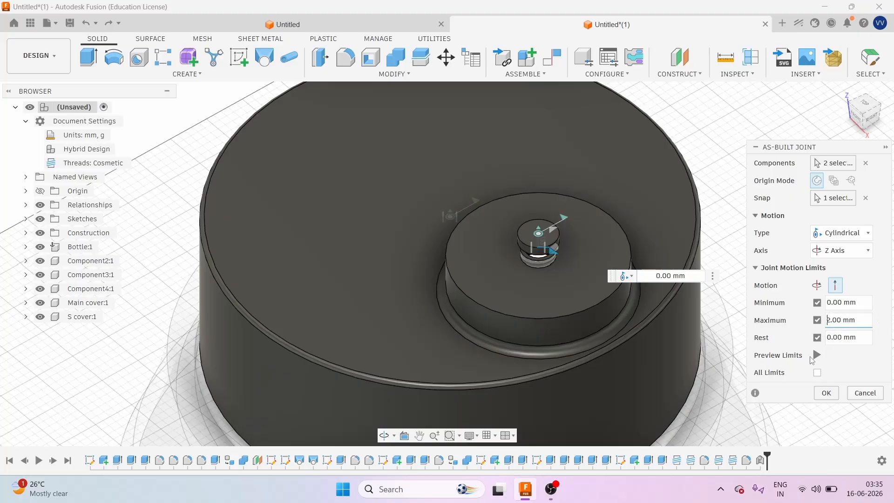
Preview the pin joint's sliding limits with All Limits enabled, and preview its motion in rotation mode
click(817, 355)
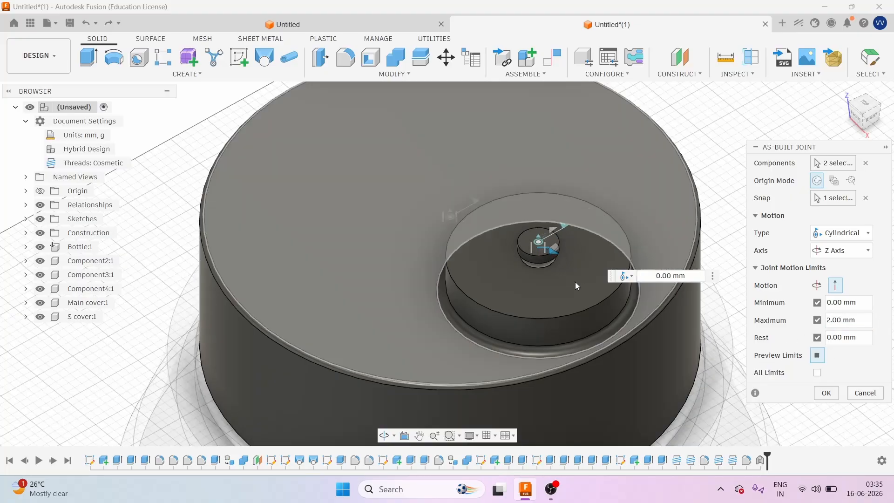
scroll(549, 264, up, 5)
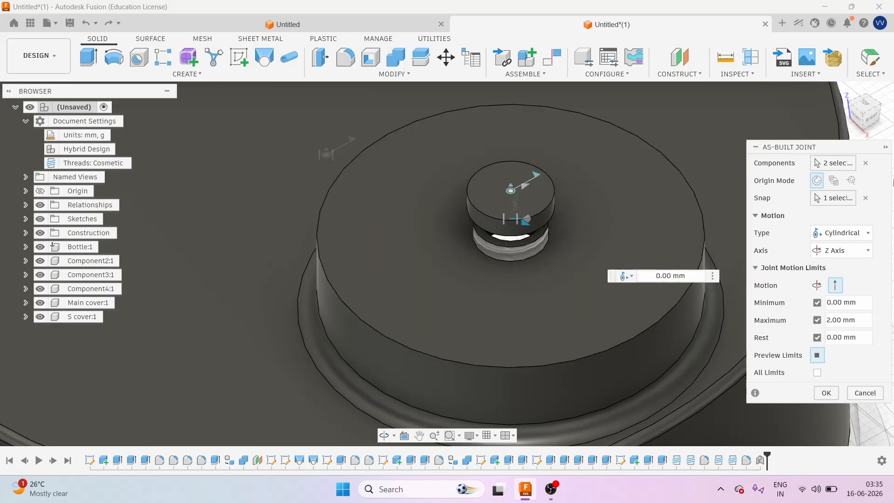
click(817, 372)
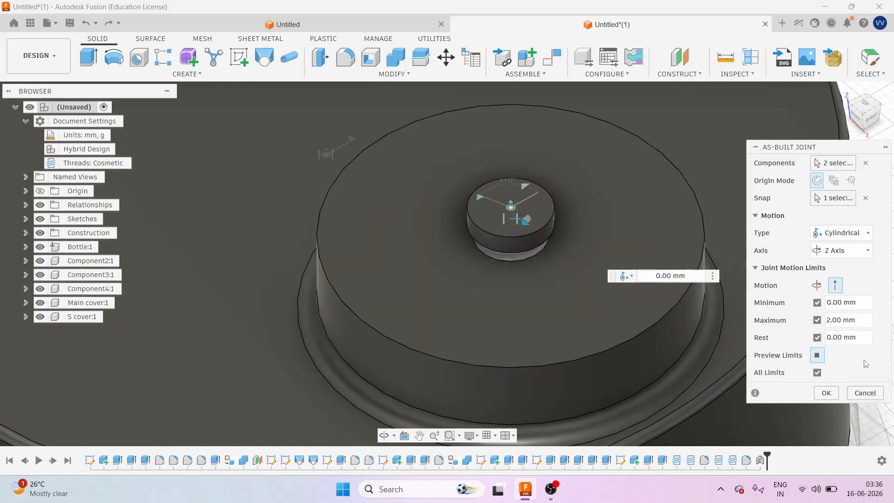
click(816, 286)
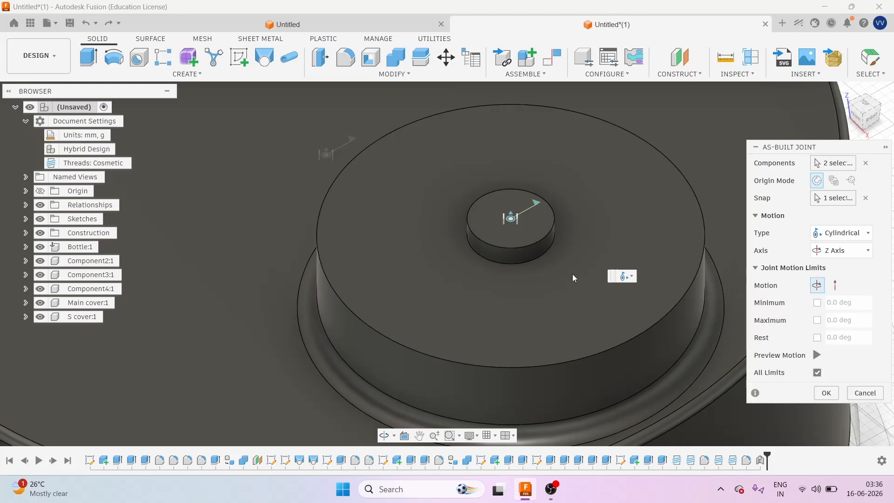
click(818, 355)
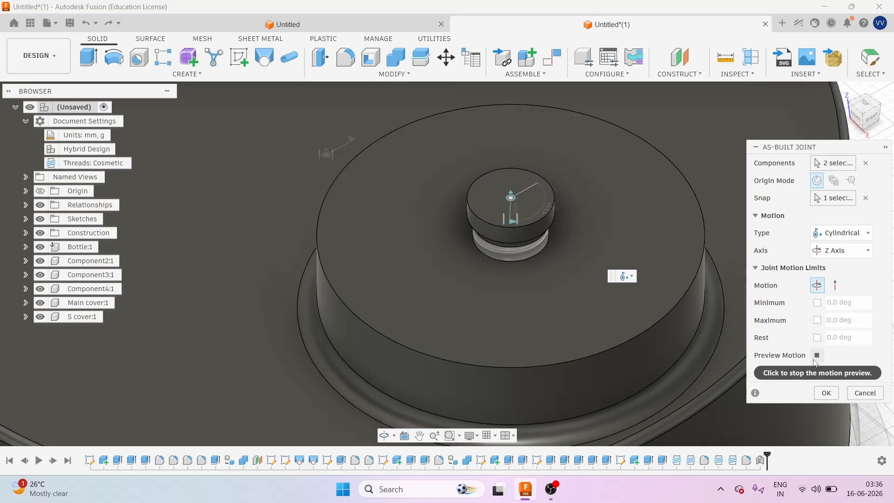
Accept the cylindrical as-built joint between the S cover pin and the main cover
click(827, 393)
scroll(792, 371, down, 5)
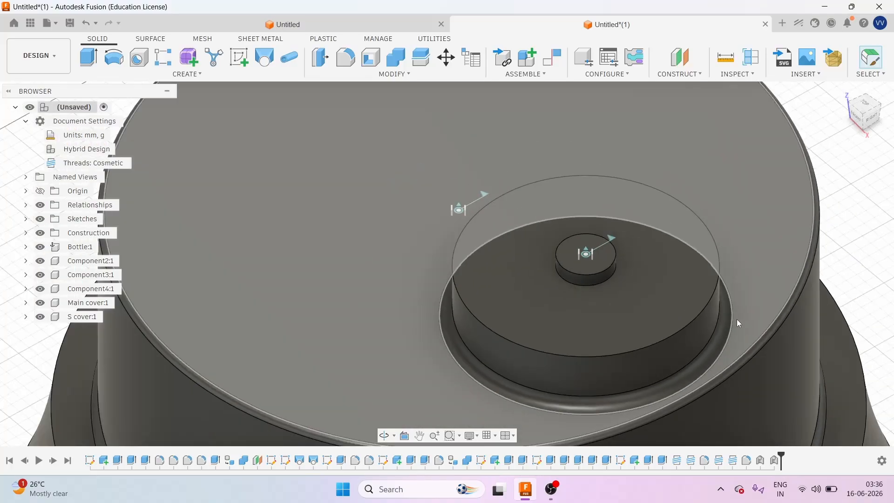
scroll(620, 268, up, 3)
scroll(579, 262, down, 3)
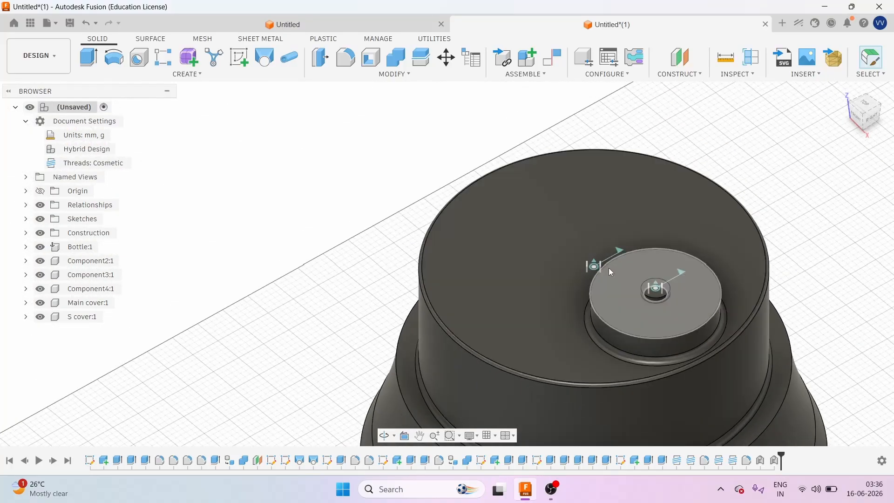
scroll(608, 270, up, 3)
scroll(536, 252, down, 5)
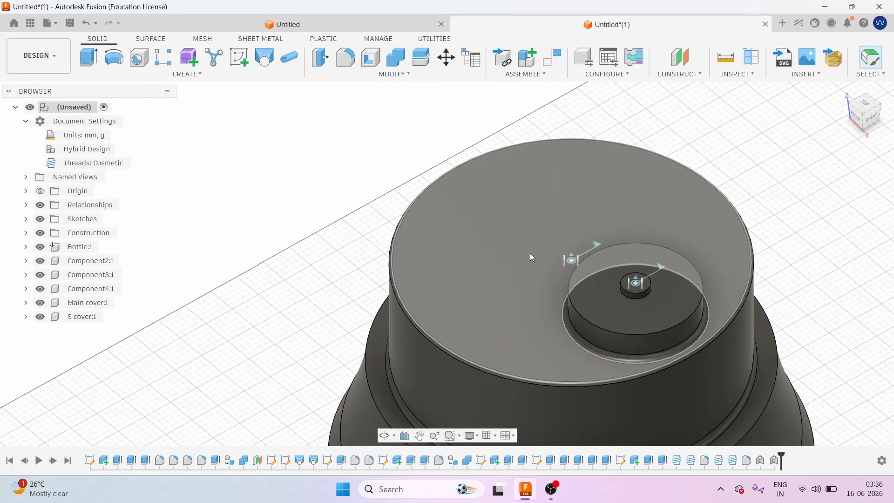
Start a motion link and select the cylindrical joint at the center of the main cover
click(525, 74)
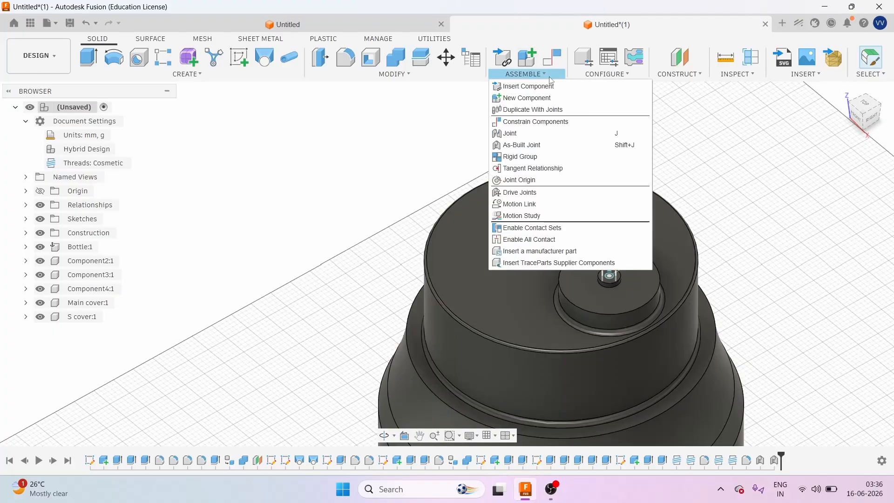
click(539, 205)
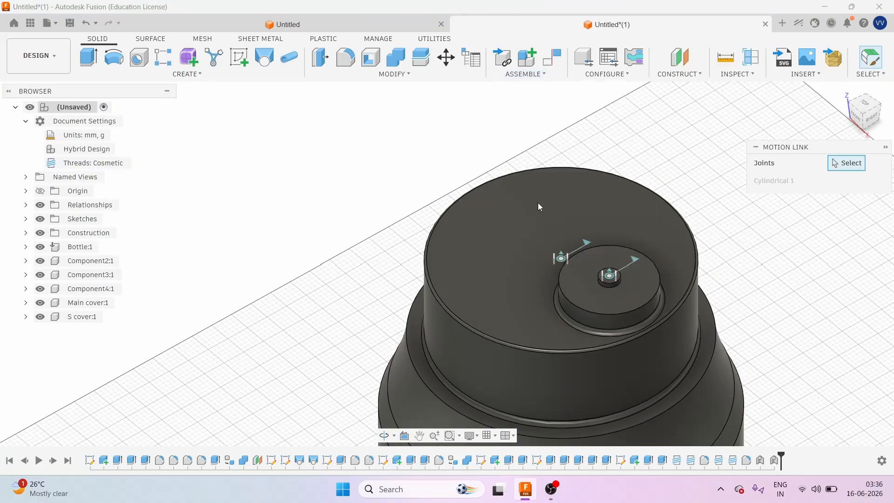
scroll(558, 258, up, 1)
scroll(558, 259, up, 1)
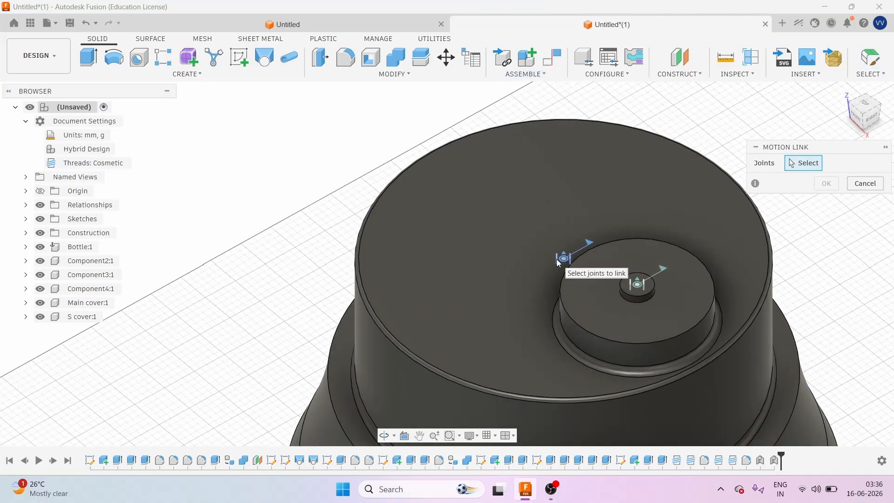
click(566, 262)
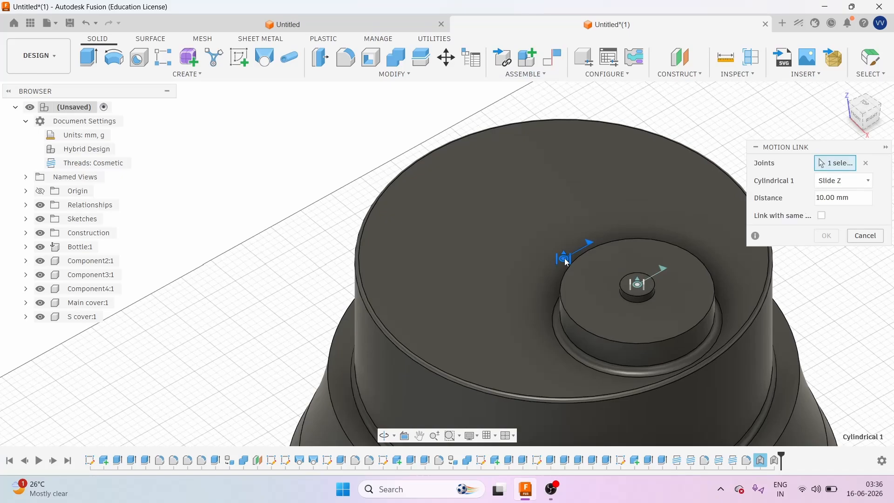
scroll(527, 229, down, 3)
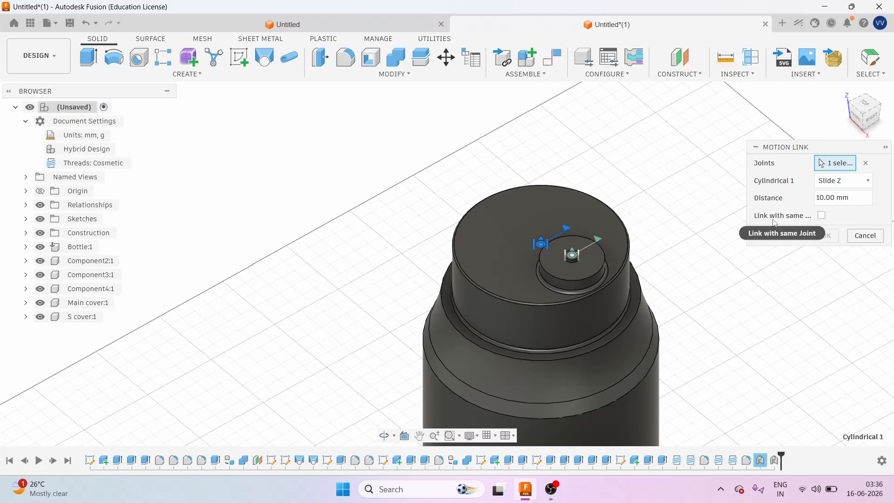
Link the main cover joint with itself, matching a 10 mm Z slide to a 360 degree Z rotation
click(823, 217)
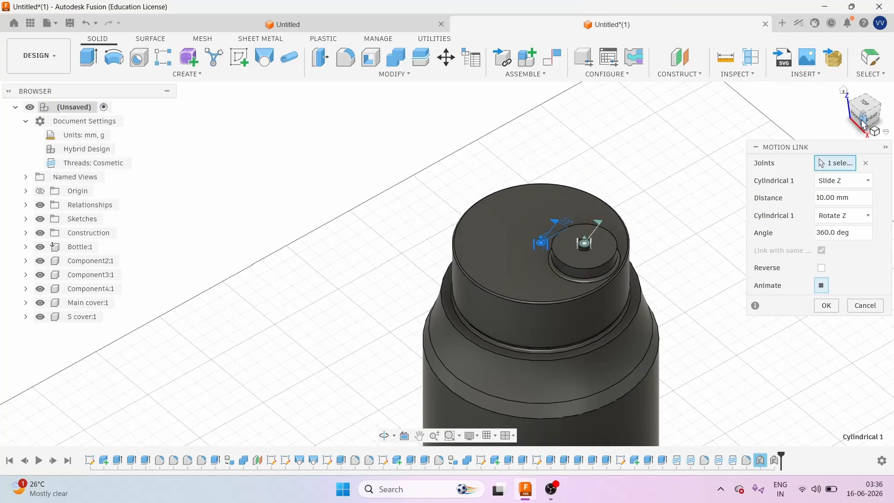
scroll(533, 317, down, 2)
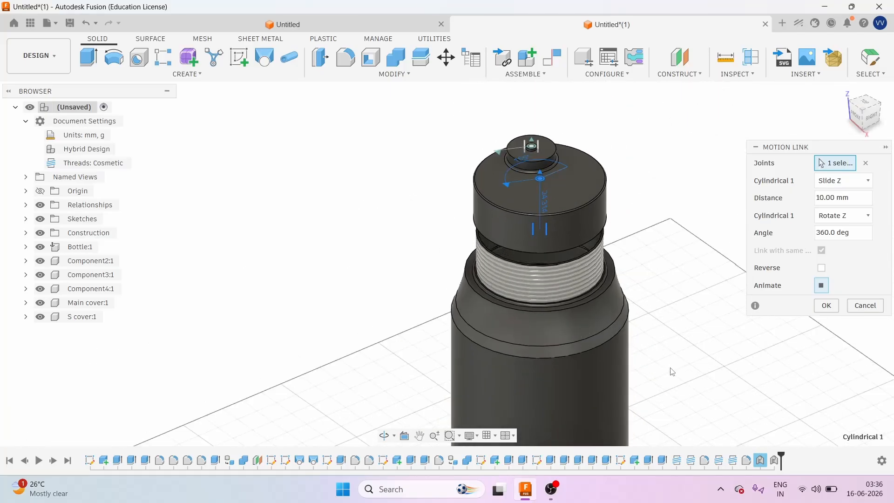
click(827, 306)
Examine the whole assembled bottle and the joints on its covers
scroll(514, 376, down, 3)
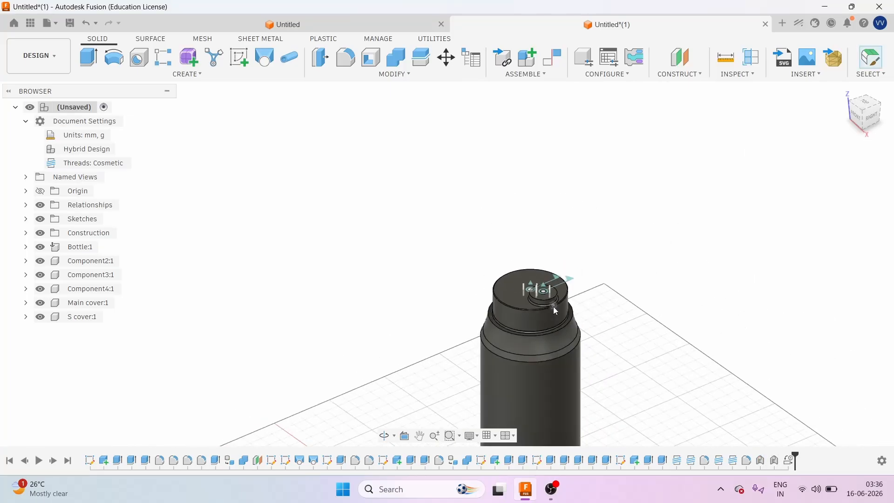
scroll(553, 306, up, 1)
scroll(479, 301, down, 3)
scroll(477, 332, up, 3)
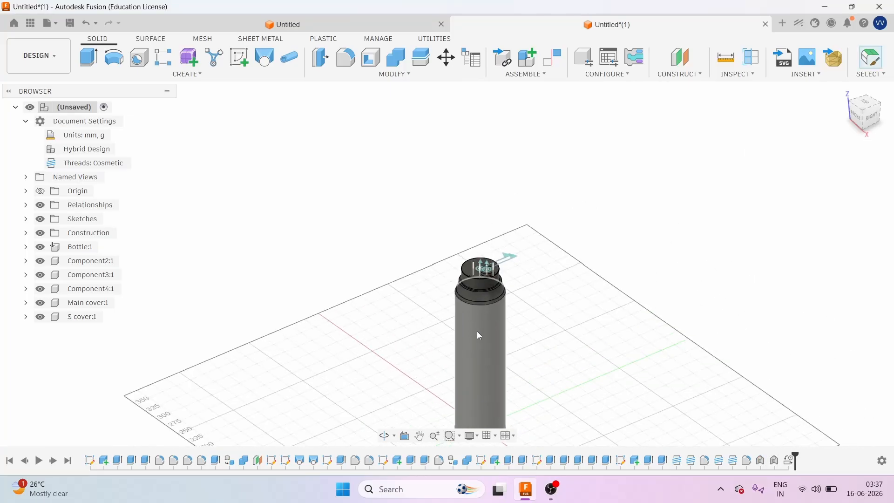
scroll(420, 307, down, 1)
scroll(401, 293, down, 2)
scroll(455, 347, up, 2)
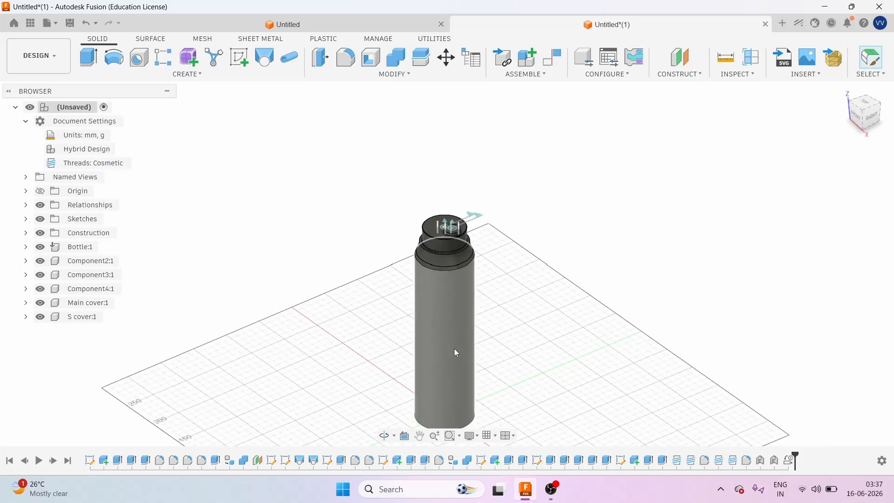
scroll(464, 291, down, 4)
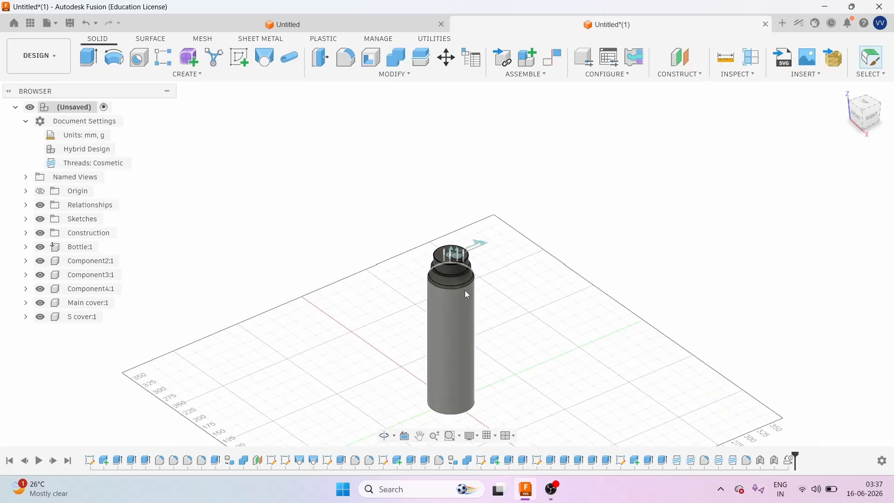
scroll(459, 340, up, 3)
scroll(457, 340, up, 2)
scroll(456, 340, down, 2)
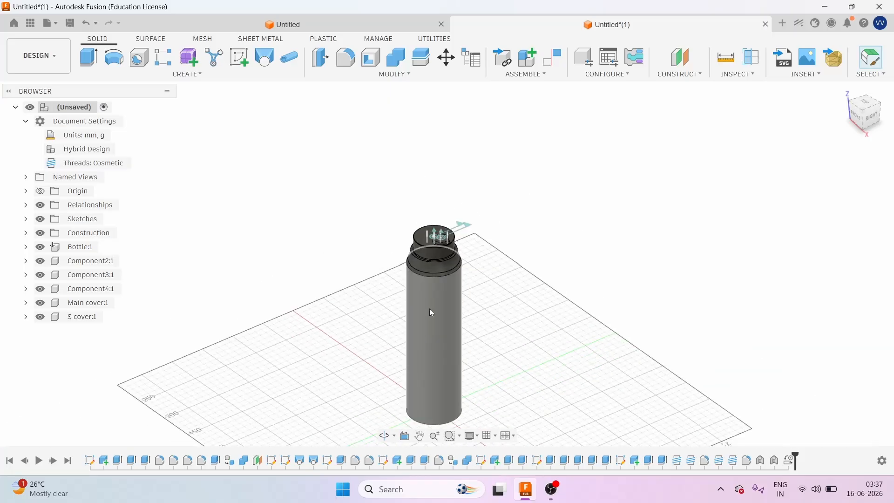
scroll(430, 303, up, 3)
scroll(435, 286, down, 1)
scroll(442, 252, up, 5)
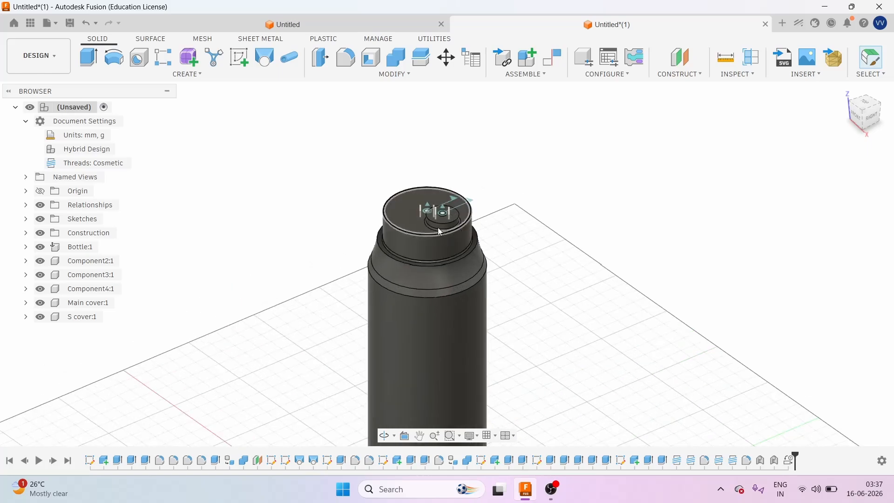
scroll(422, 347, down, 1)
scroll(415, 228, up, 3)
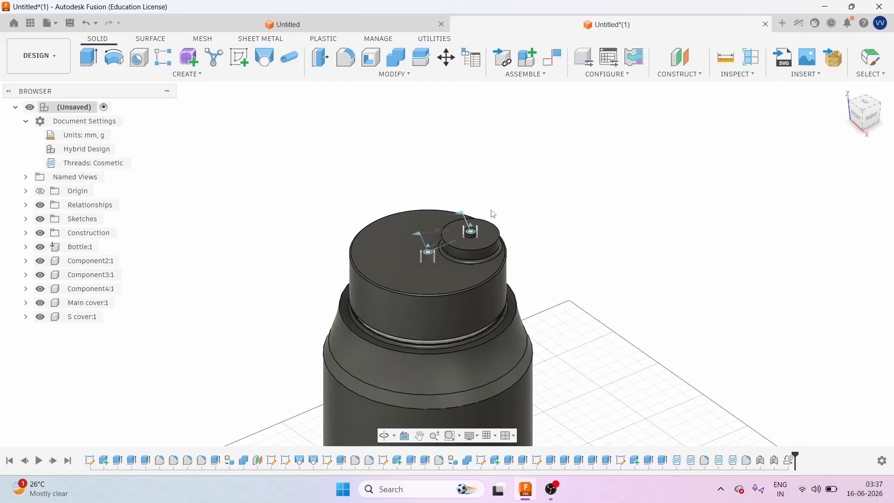
Turn the main cover up off the bottle's thread and back down to test the motion link
drag(422, 170, 357, 191)
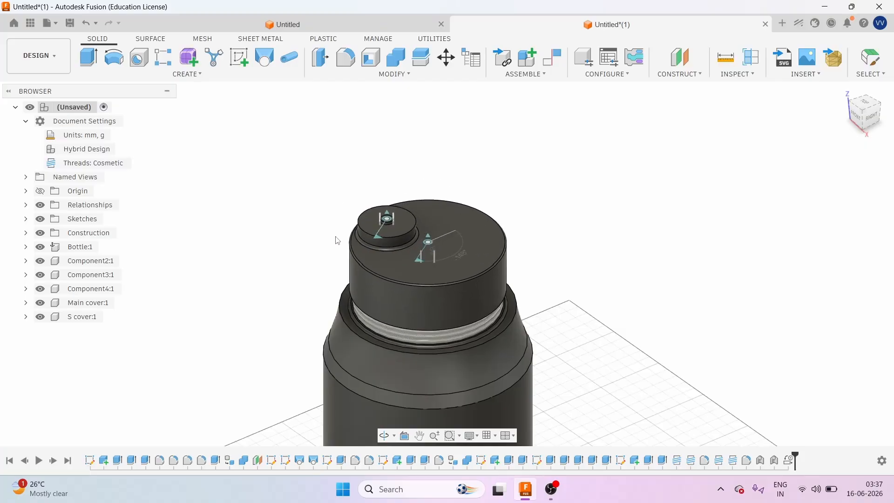
drag(372, 291, 449, 320)
drag(523, 312, 349, 147)
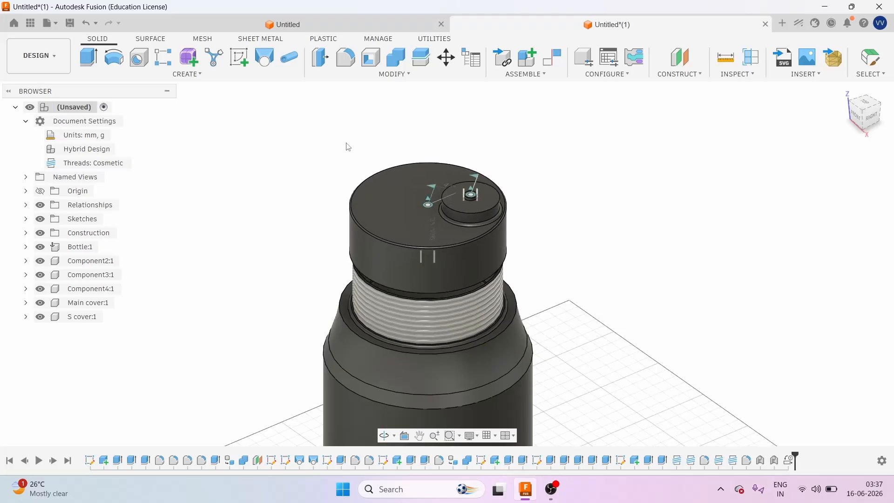
drag(362, 253, 460, 289)
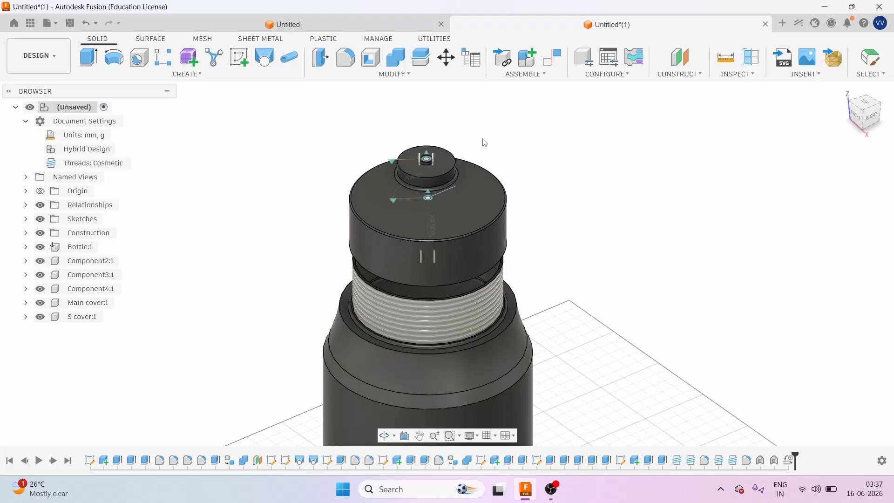
drag(485, 143, 340, 146)
drag(355, 255, 523, 184)
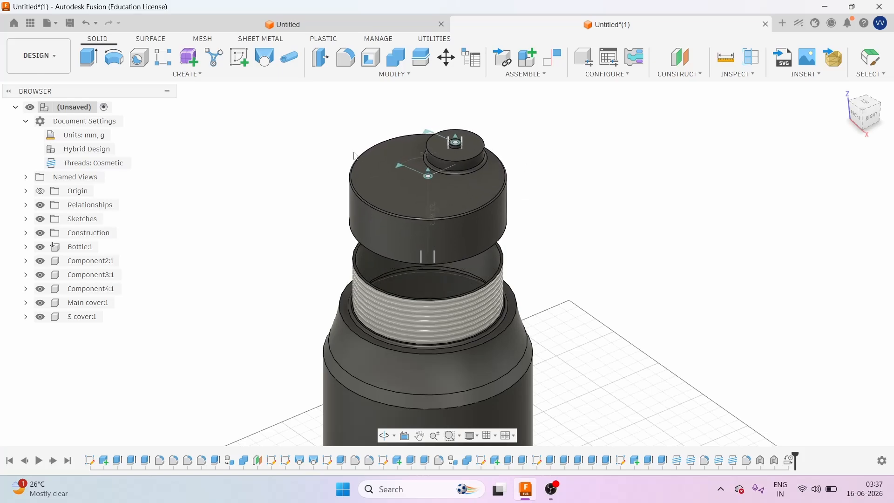
drag(389, 132, 488, 155)
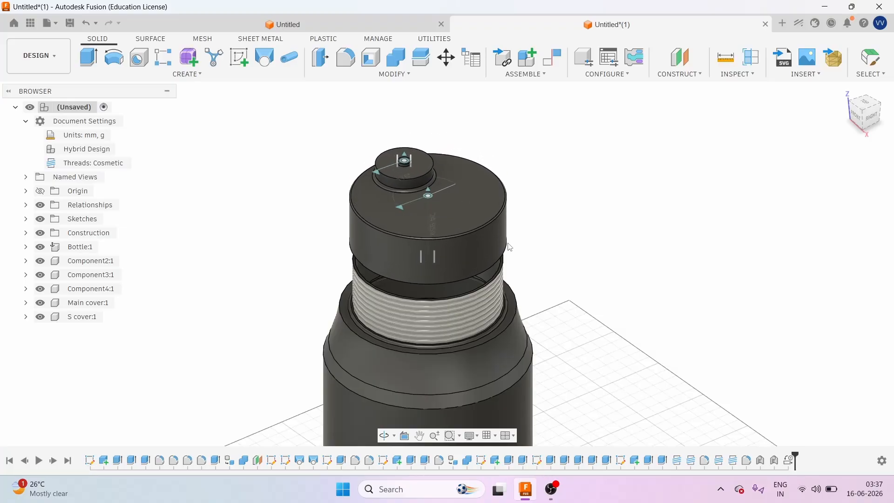
drag(344, 164, 518, 315)
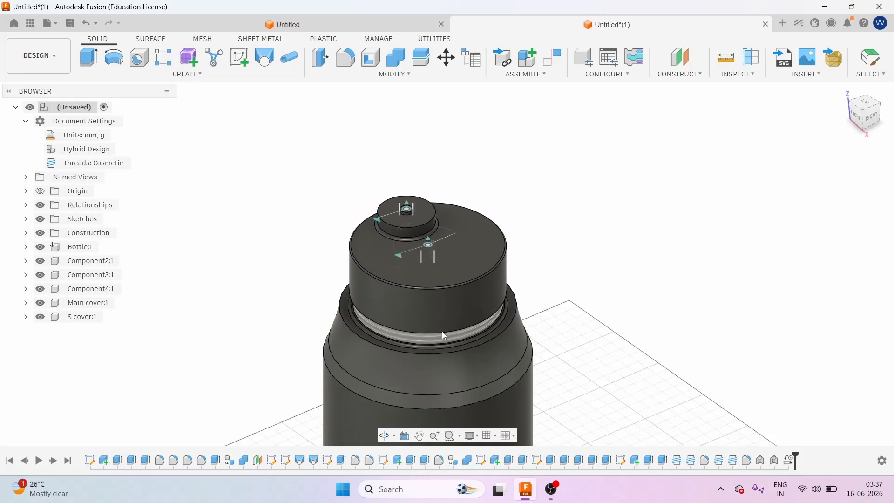
drag(444, 336, 500, 325)
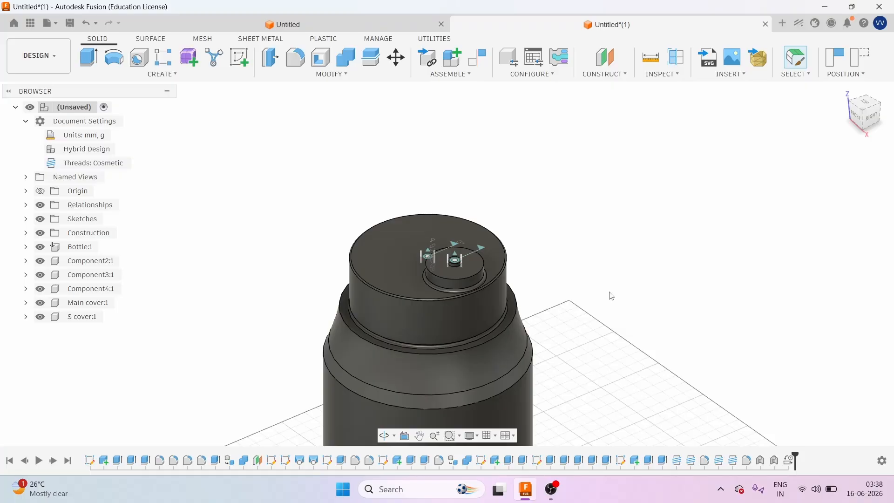
Turn the small pin on the S cover to test its cylindrical joint
scroll(455, 261, up, 5)
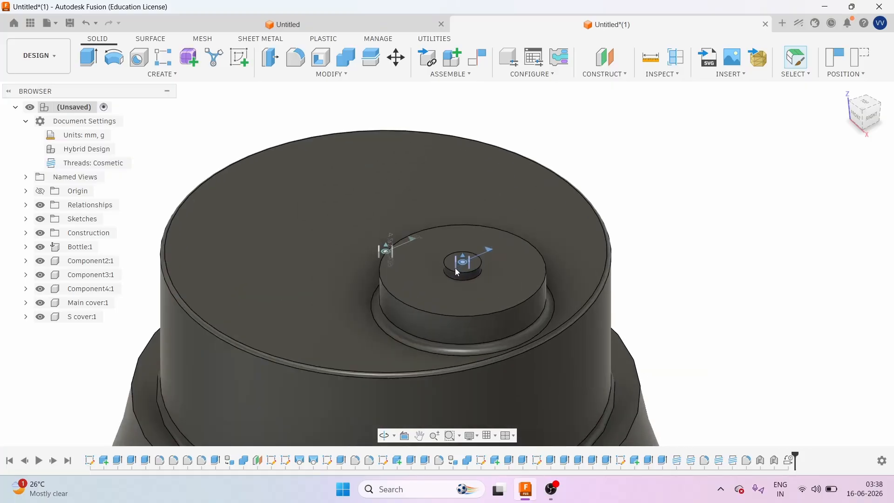
scroll(456, 261, up, 5)
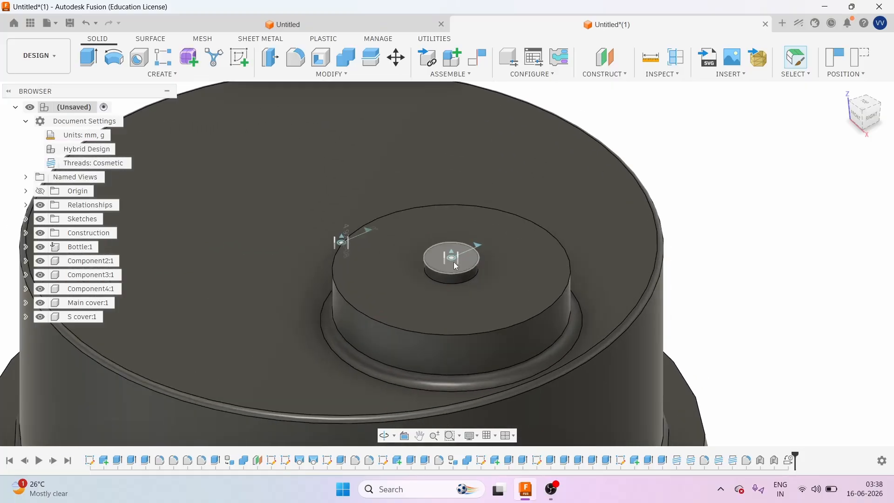
scroll(443, 248, down, 3)
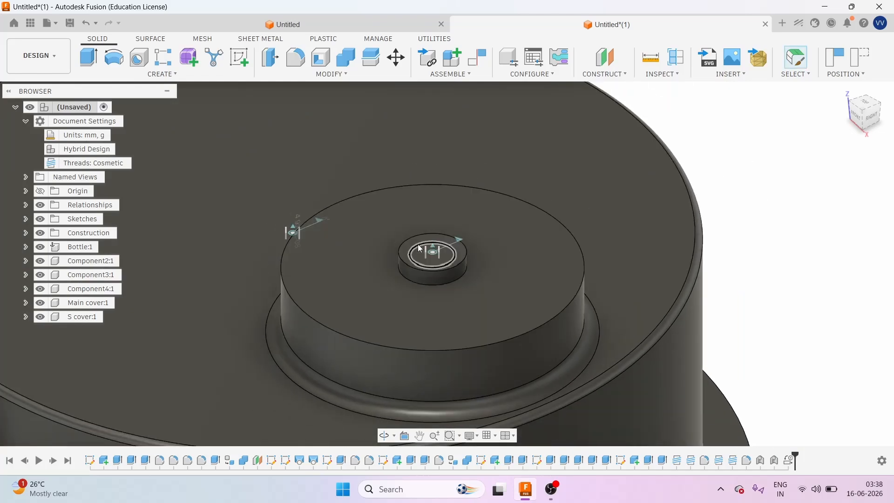
scroll(425, 246, up, 3)
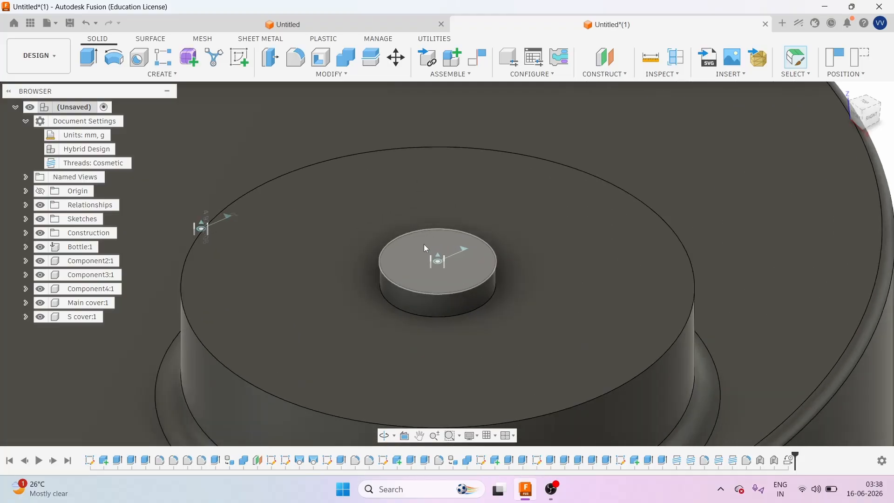
drag(419, 240, 549, 191)
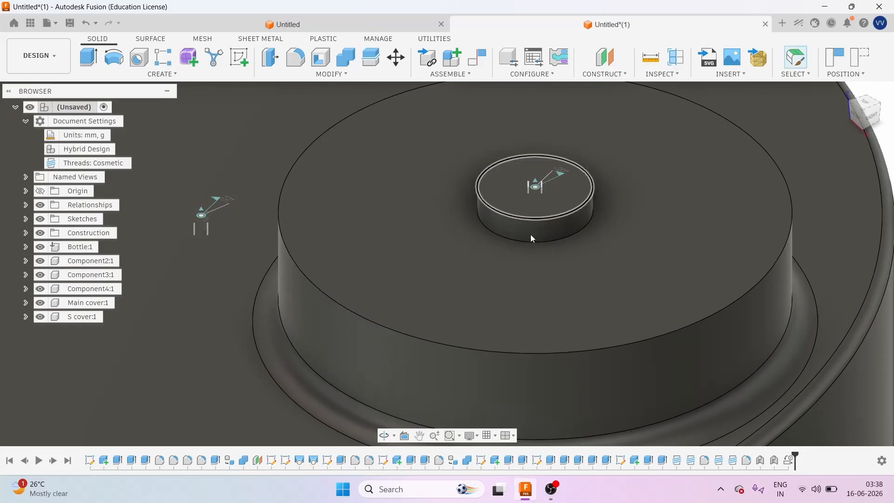
Review the full bottle and turn the main cover so it lifts slightly off the thread
scroll(534, 238, down, 10)
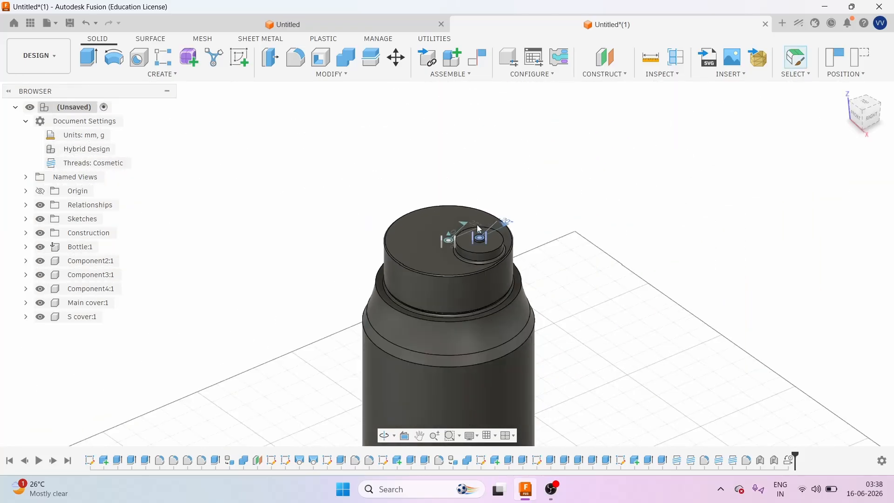
scroll(477, 229, down, 8)
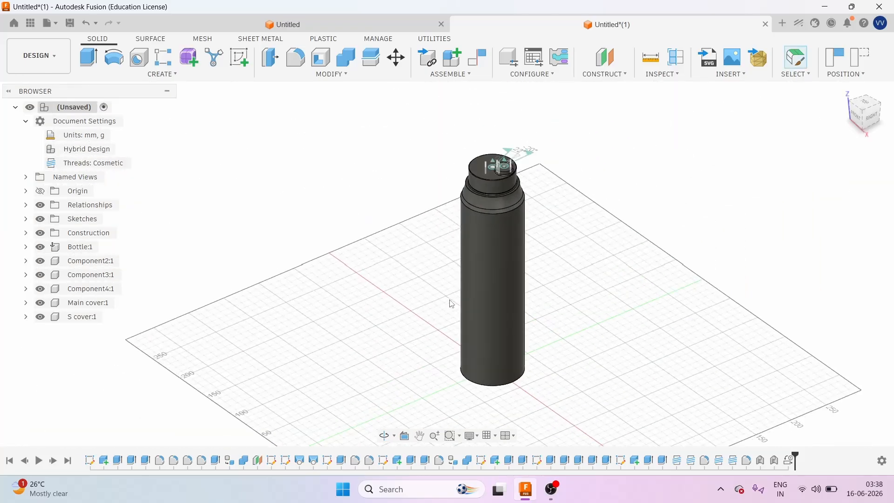
scroll(485, 254, up, 10)
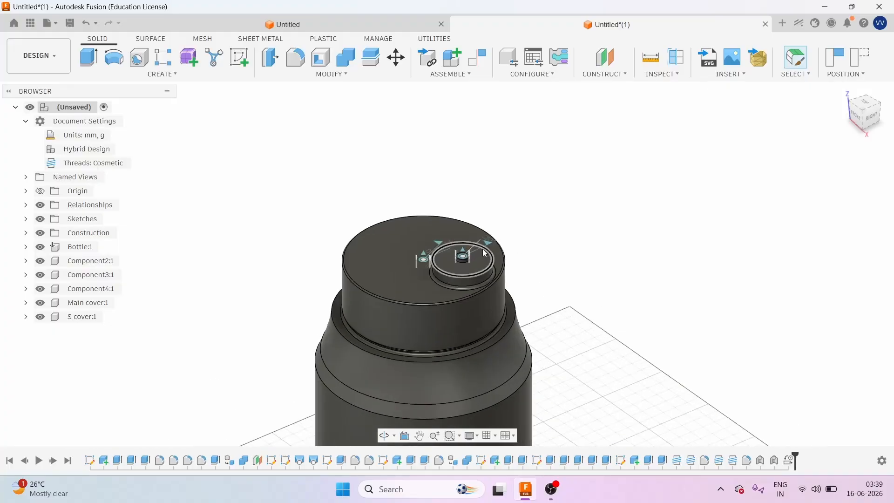
scroll(418, 219, down, 2)
shift+middle_drag(415, 220, 322, 251)
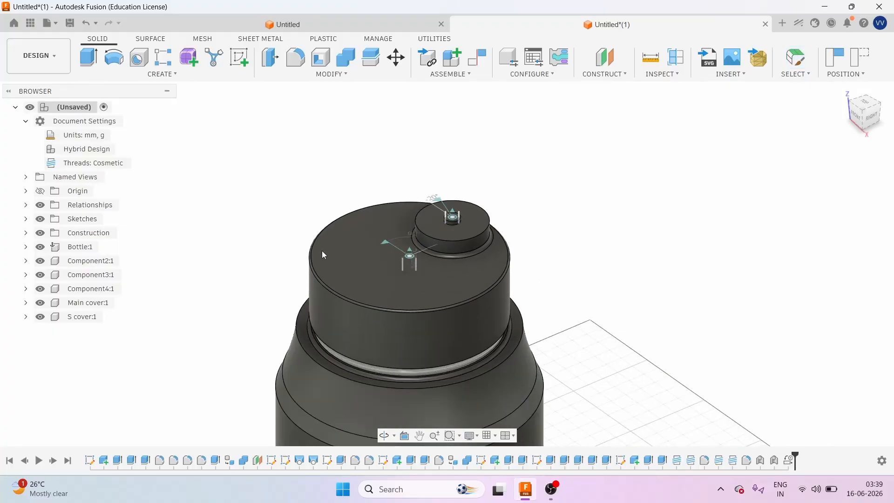